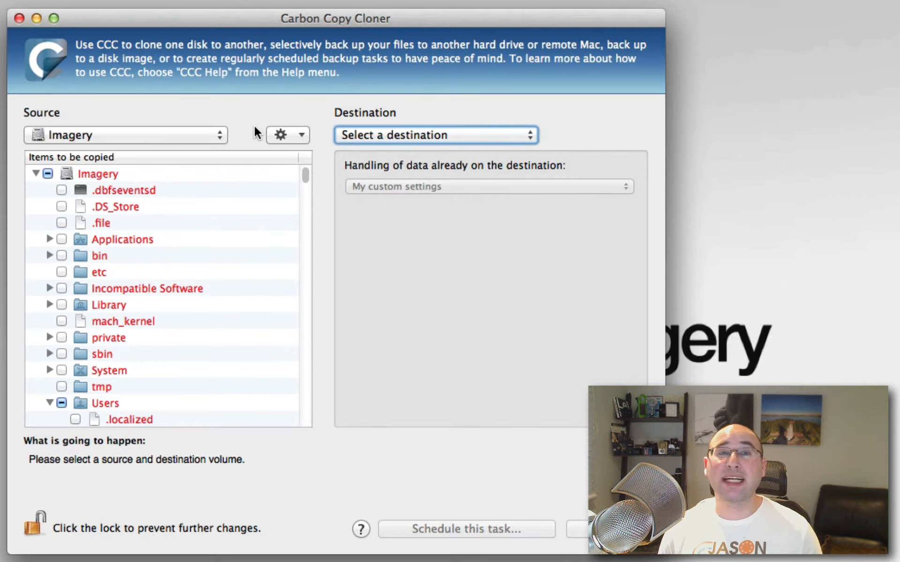
- Review the available source volumes and keep Imagery as the backup source
left_click(216, 134)
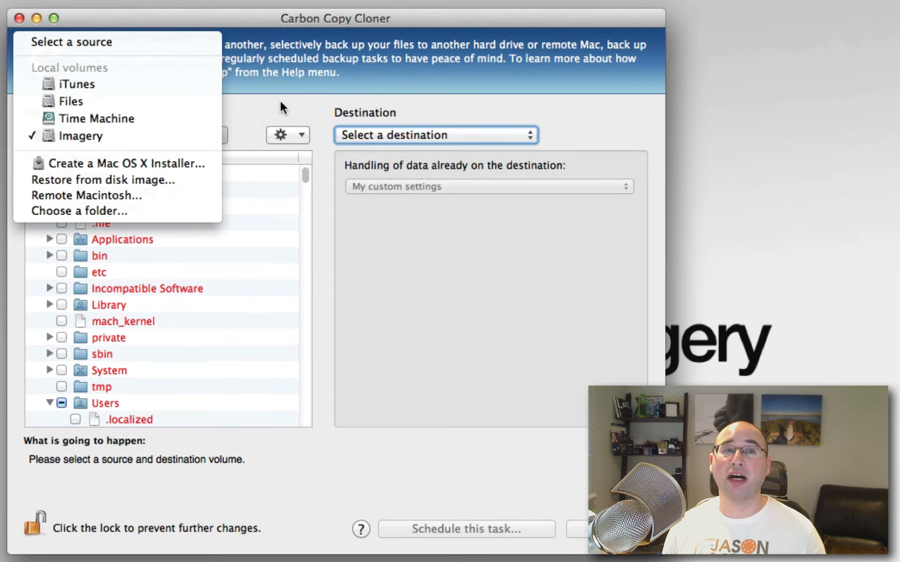
left_click(287, 87)
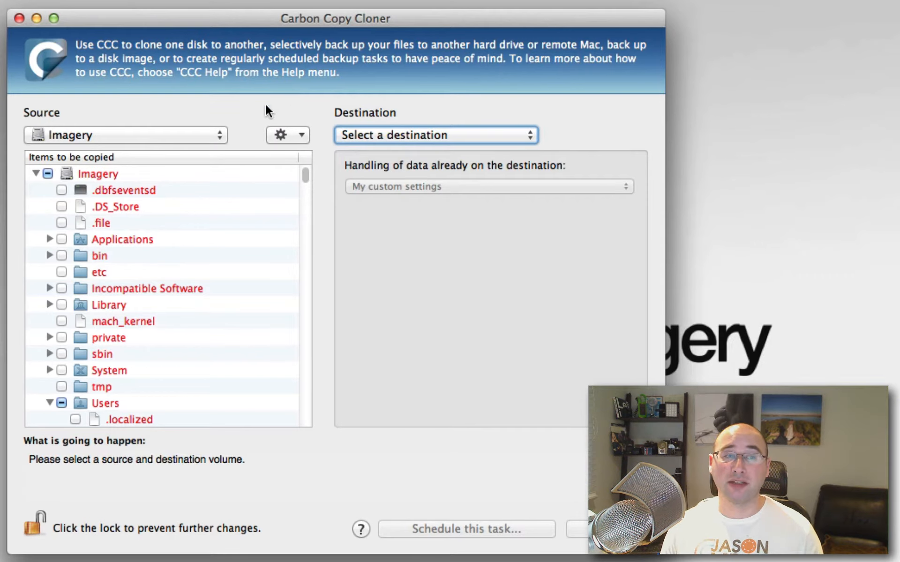
scroll(87, 302, "down", 5)
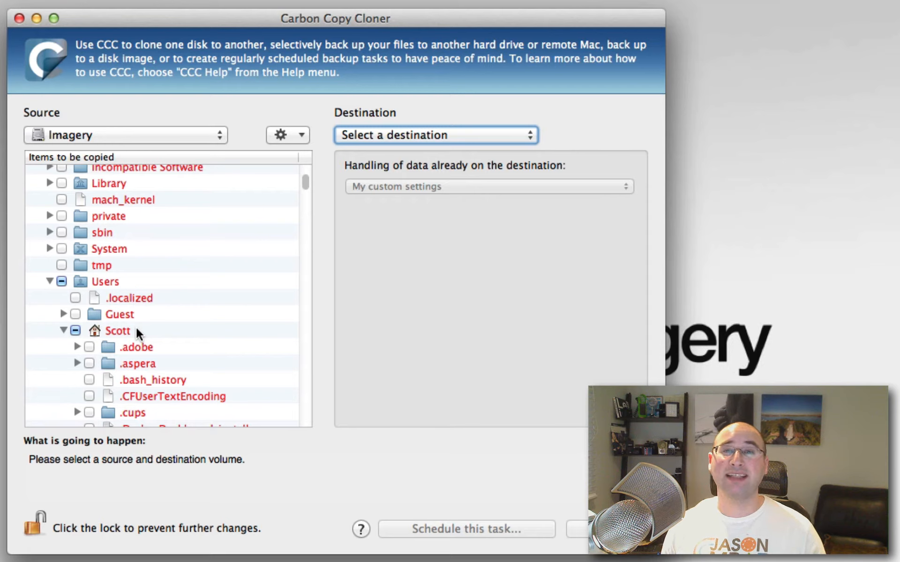
left_click(65, 137)
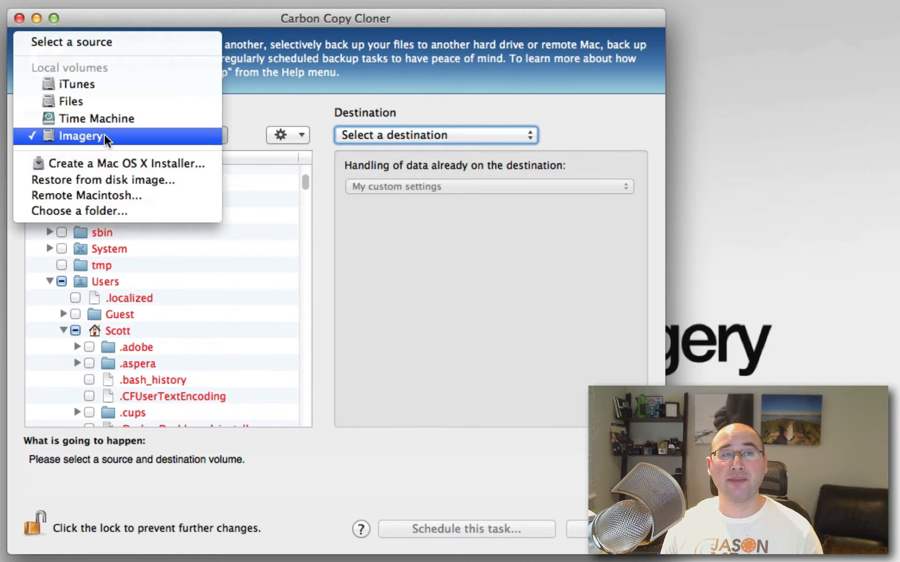
left_click(143, 135)
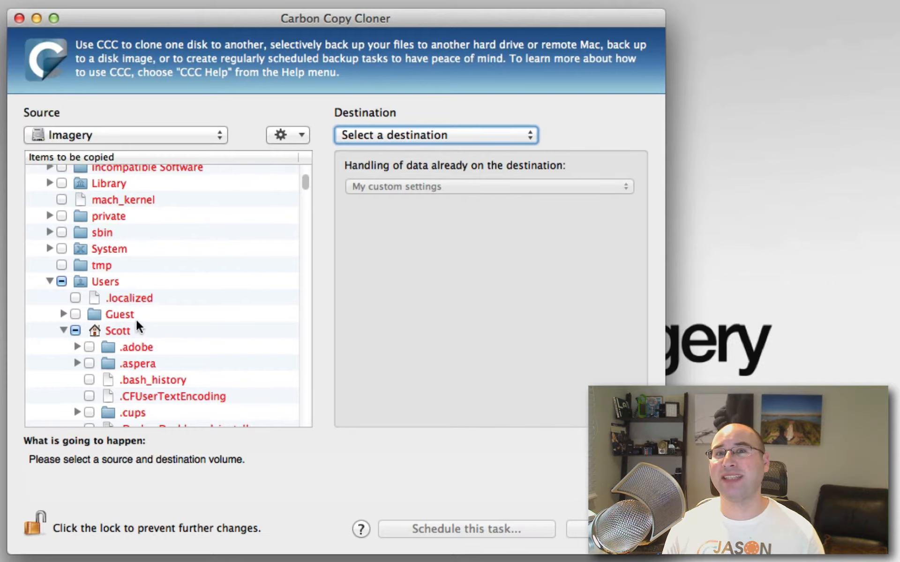
- Examine the items to be copied down to the Lightroom folder in the home folder's Library, under Application Support and Adobe
scroll(140, 317, "down", 3)
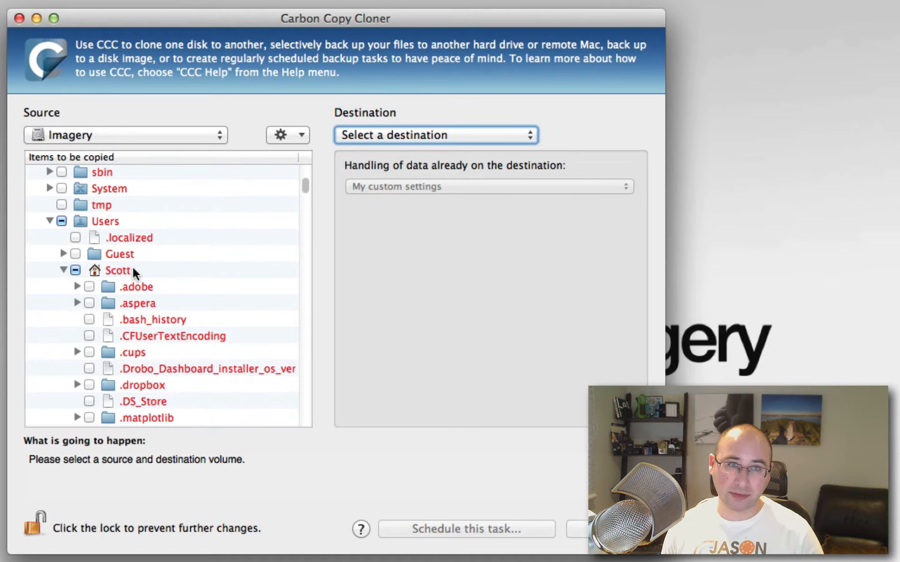
scroll(133, 272, "down", 15)
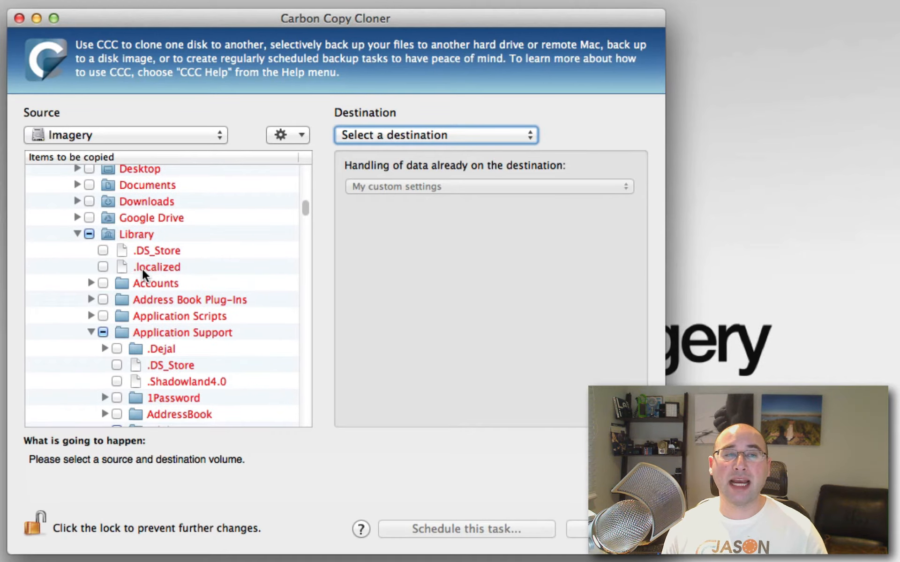
scroll(143, 271, "down", 3)
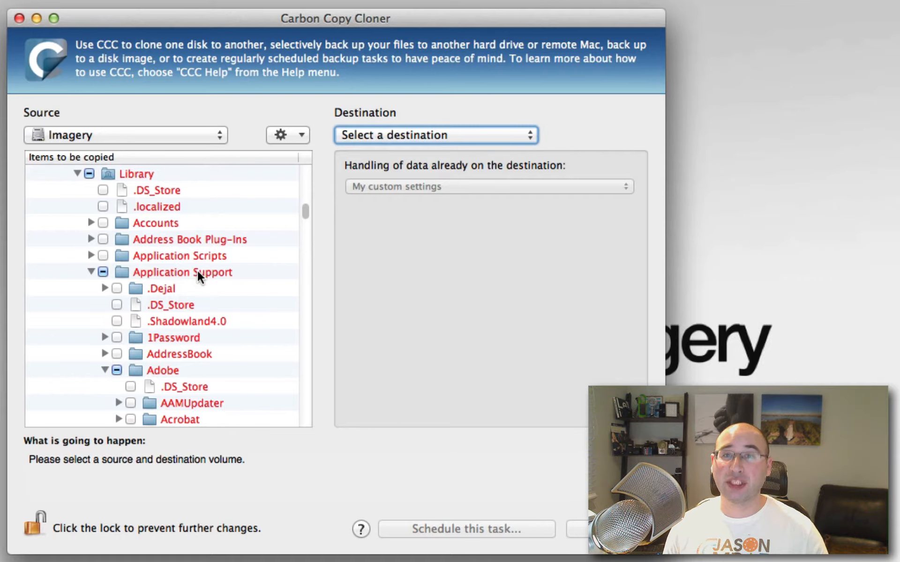
scroll(198, 271, "down", 3)
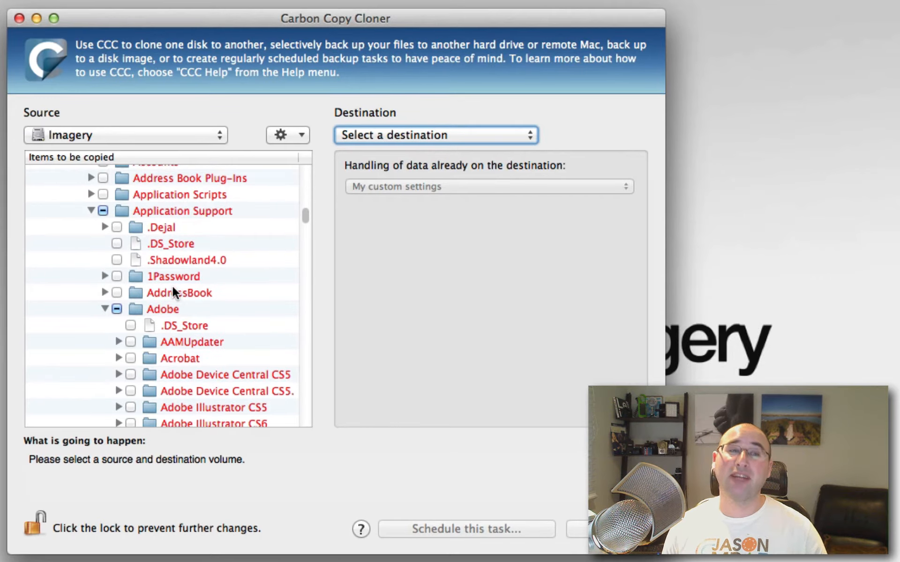
scroll(173, 291, "down", 3)
scroll(152, 280, "down", 10)
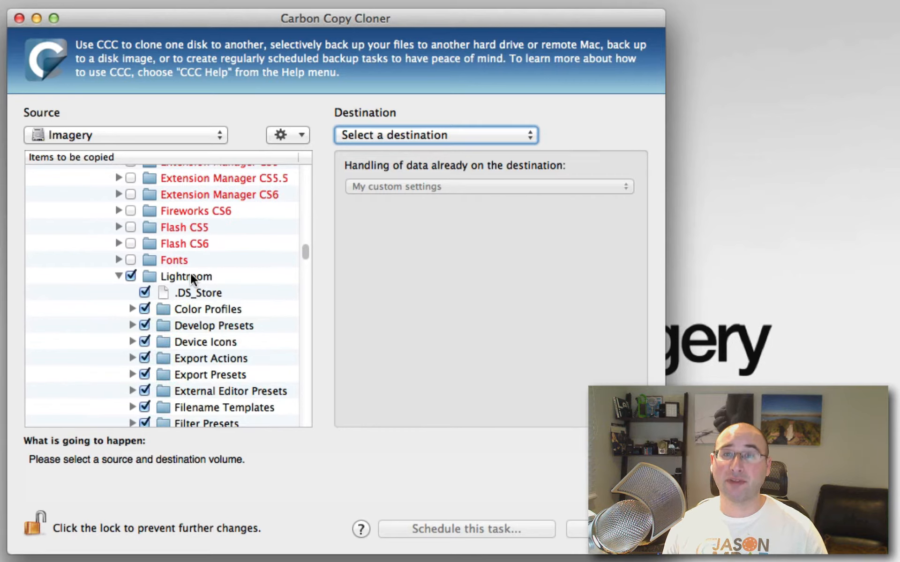
- Deselect everything on the Imagery volume and include only Adobe's Lightroom folder in the items to be copied
scroll(158, 271, "up", 5)
left_click_drag(309, 227, 301, 164)
left_click(48, 173)
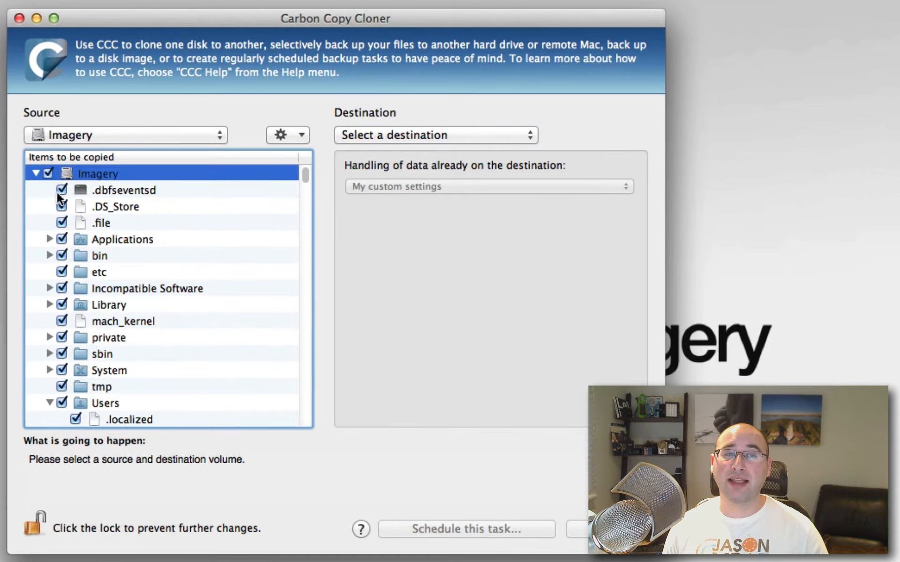
left_click(49, 174)
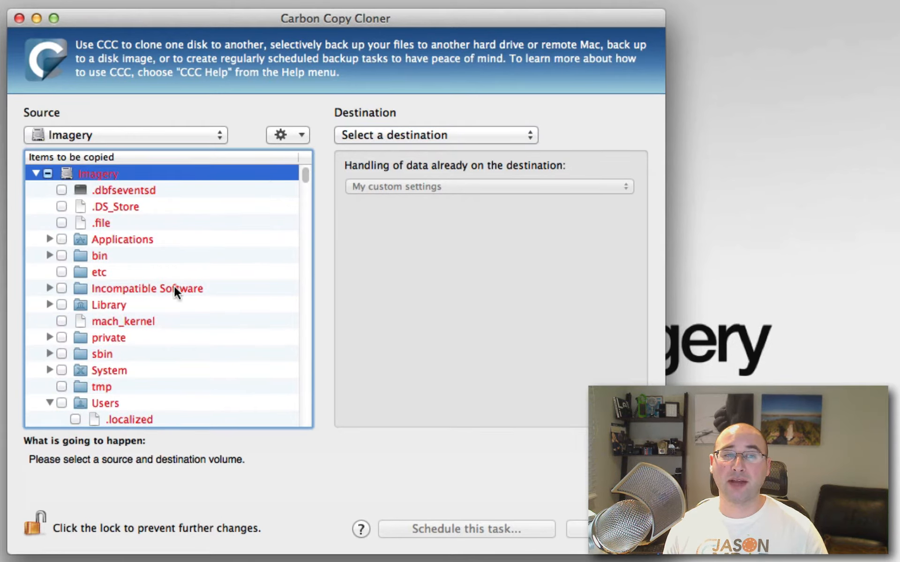
left_click_drag(305, 173, 304, 209)
left_click(130, 238)
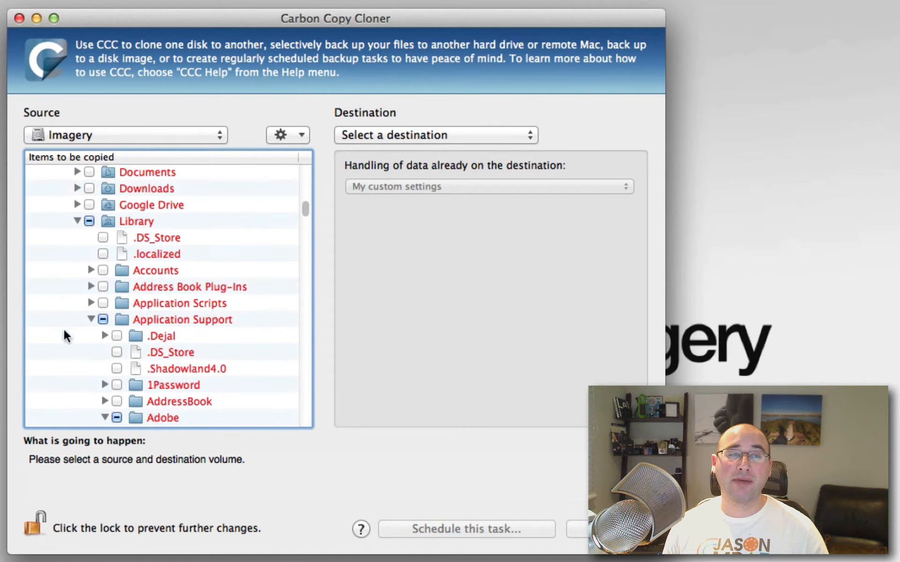
- Include the onOne Software folder, inside the home Library's Application Support folder, in the items to be copied
left_click(91, 319)
left_click(77, 221)
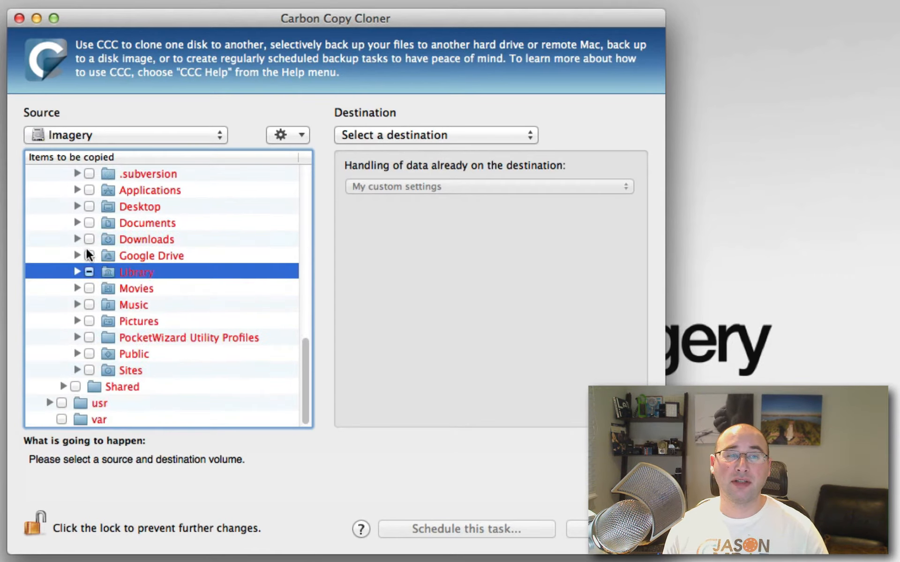
left_click(76, 272)
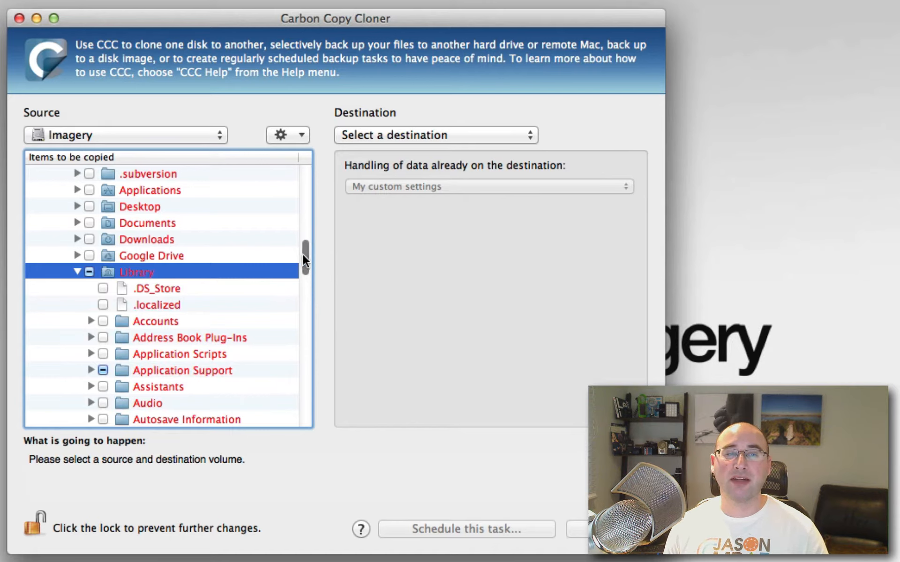
left_click_drag(303, 256, 314, 272)
left_click(91, 312)
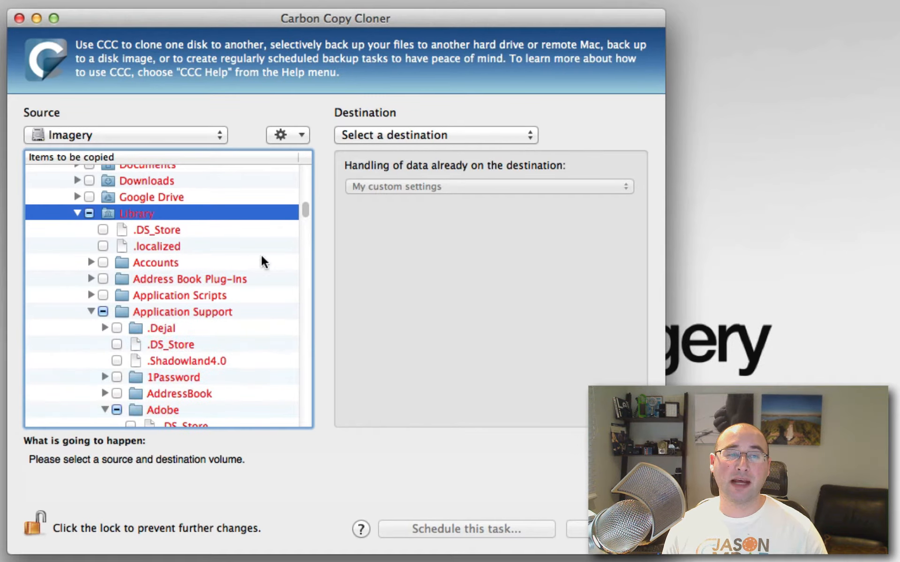
left_click_drag(307, 207, 305, 302)
left_click(104, 234)
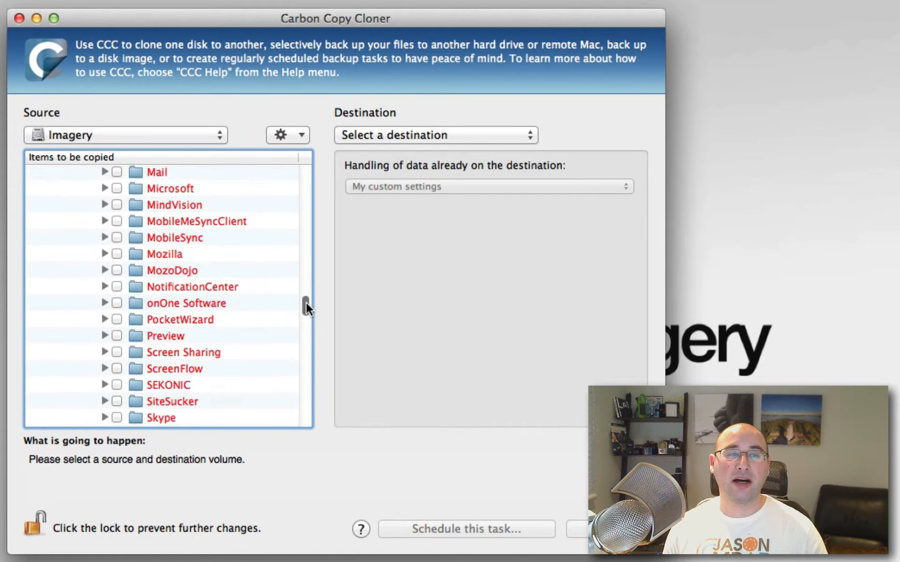
left_click(116, 303)
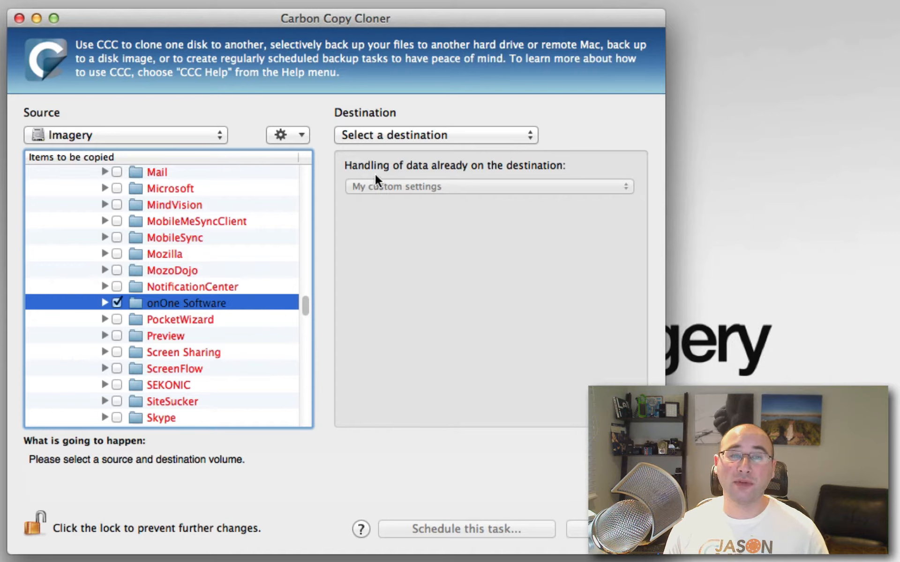
left_click(400, 136)
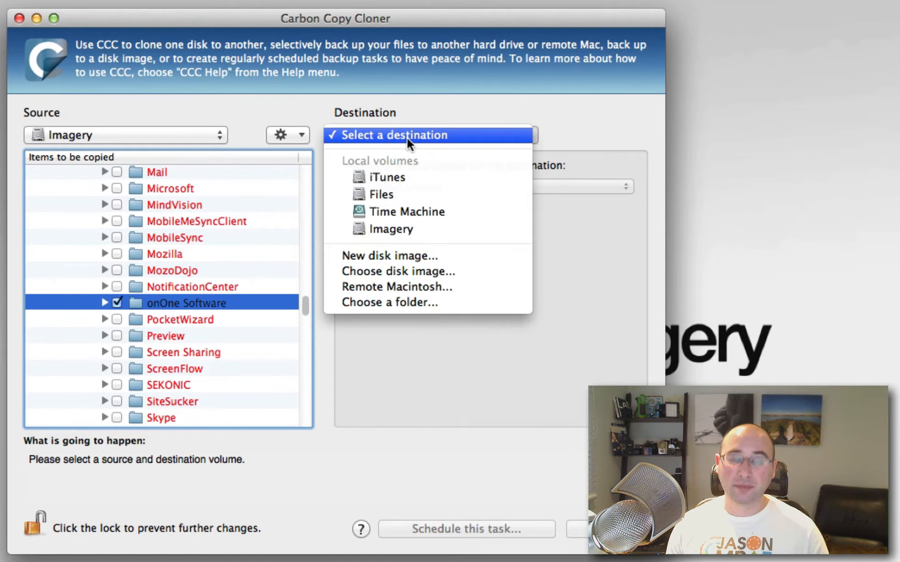
left_click(420, 254)
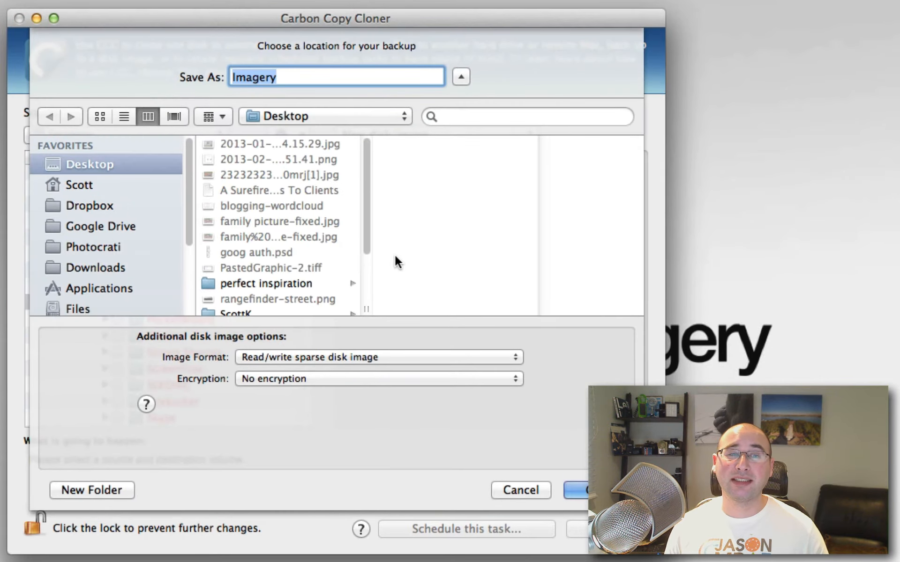
left_click(521, 490)
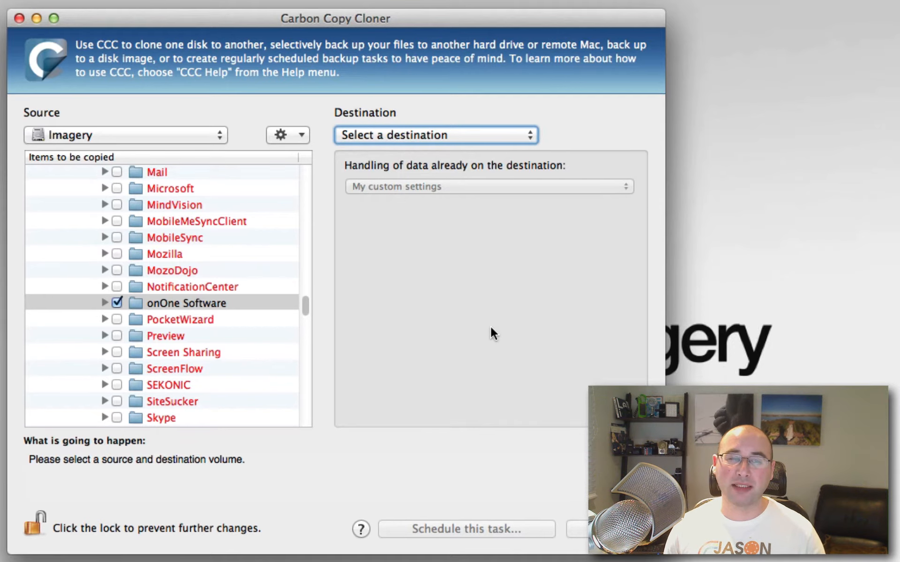
- Set the destination to a new disk image stored in the Preset Backup folder on the Files volume
left_click(448, 139)
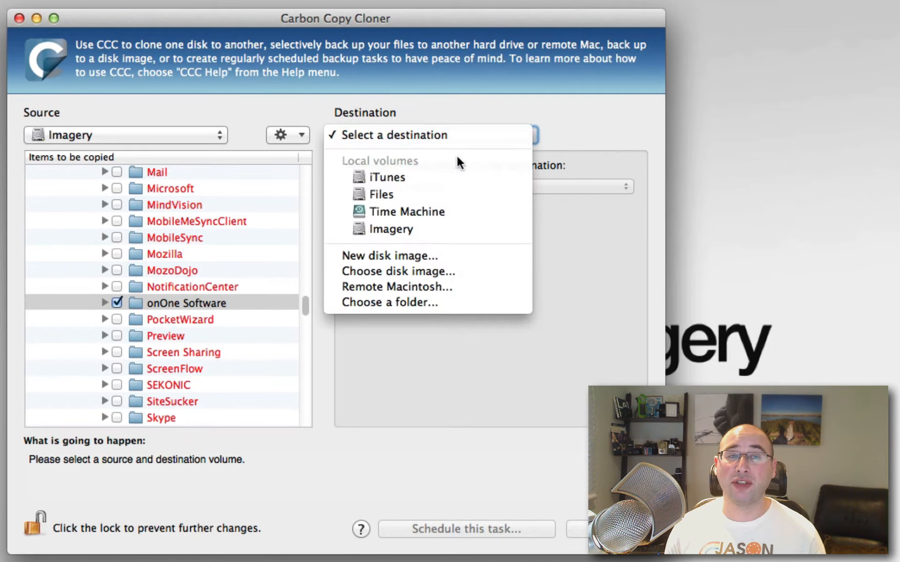
left_click(499, 256)
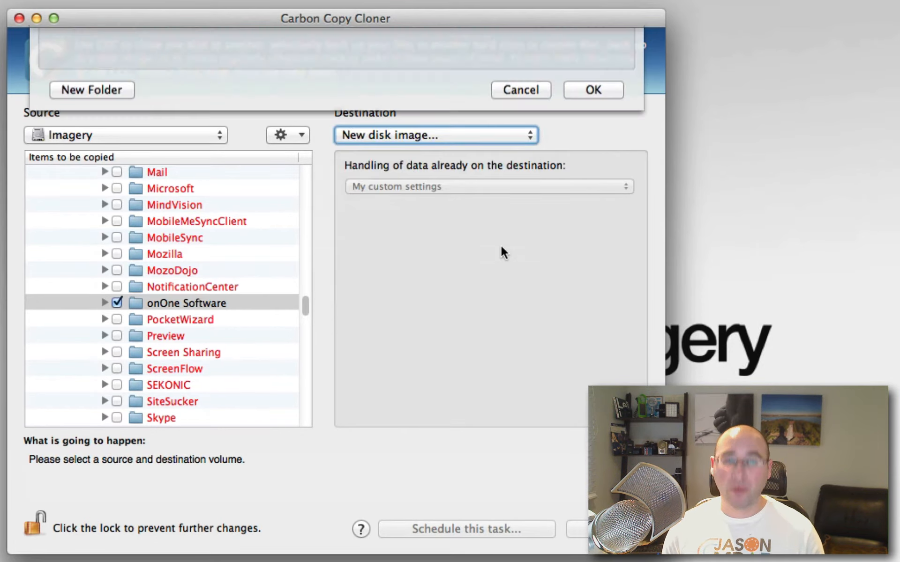
scroll(94, 185, "down", 5)
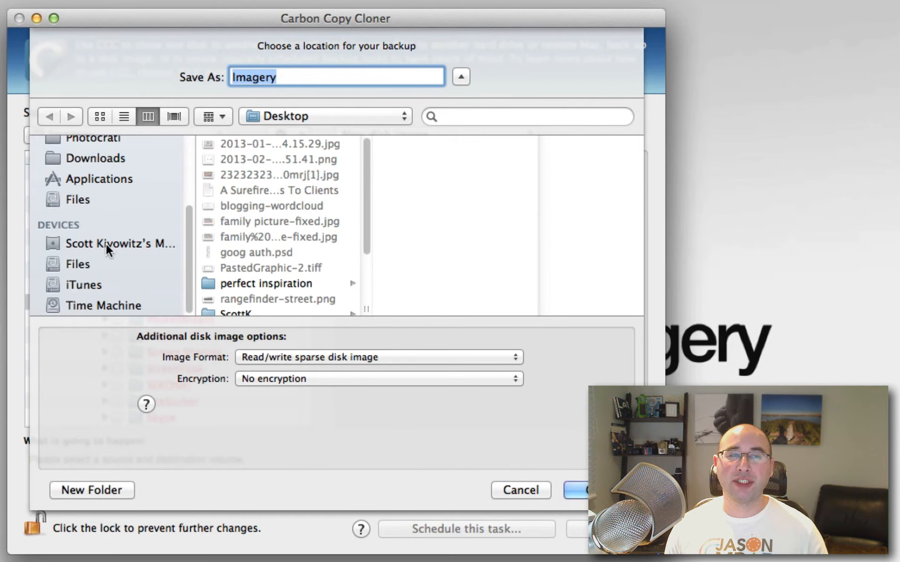
left_click(104, 266)
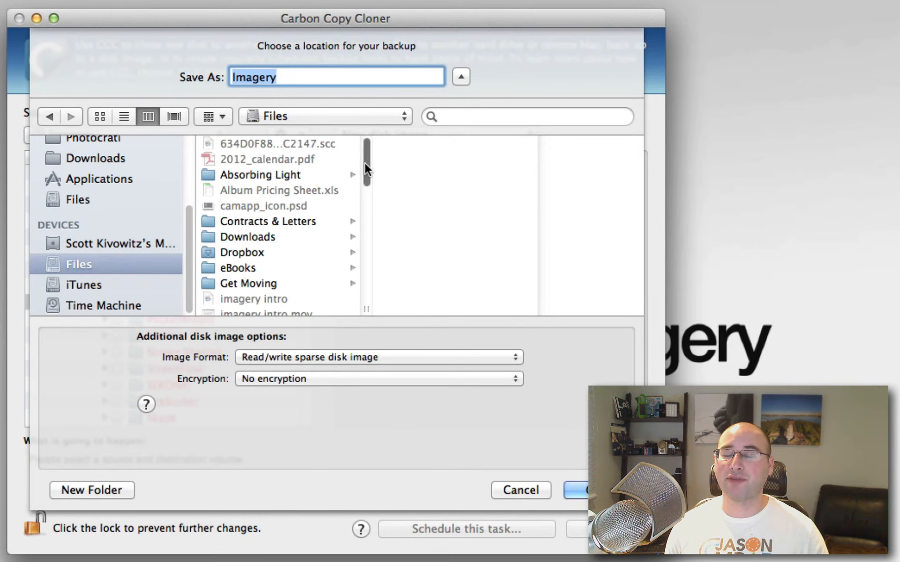
scroll(365, 162, "down", 1)
left_click_drag(369, 172, 366, 249)
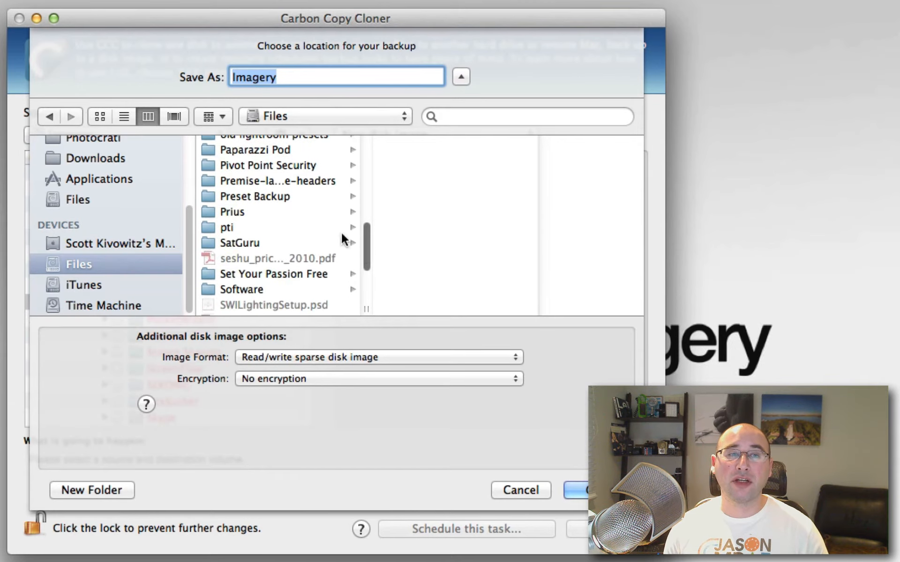
left_click(267, 195)
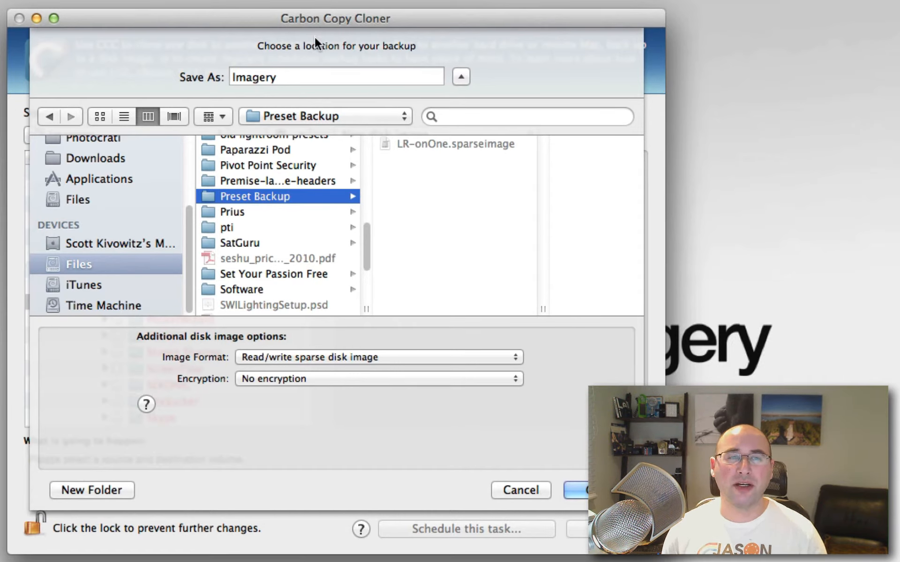
- Name the disk image Lightroom-onOne-Presets, keep the Read/write sparse disk image format, and accept it as the destination
left_click_drag(283, 77, 148, 72)
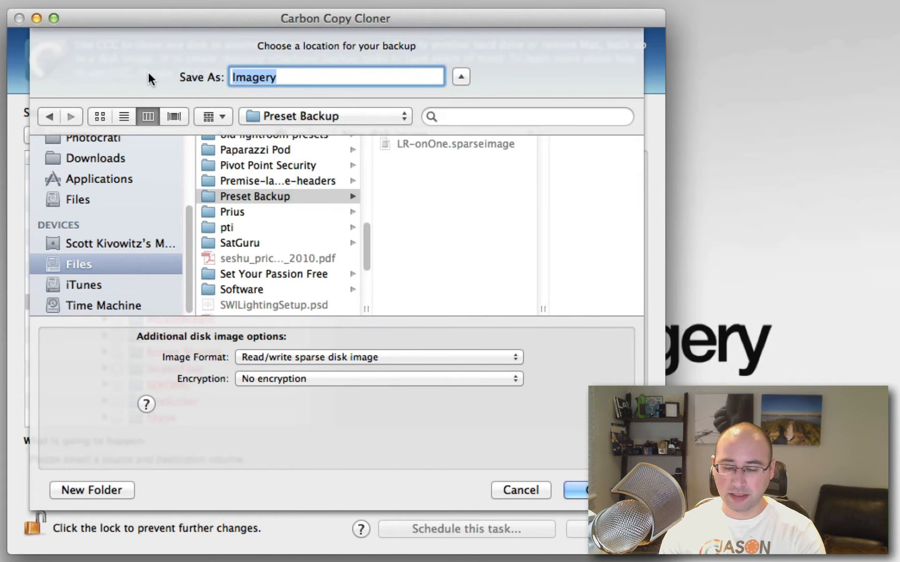
type("Lightroo")
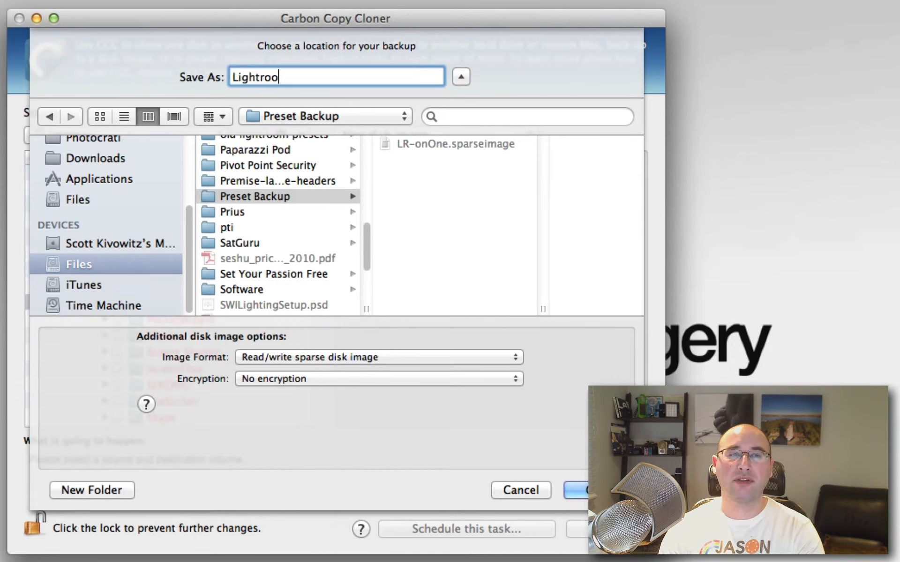
type("m-onOne")
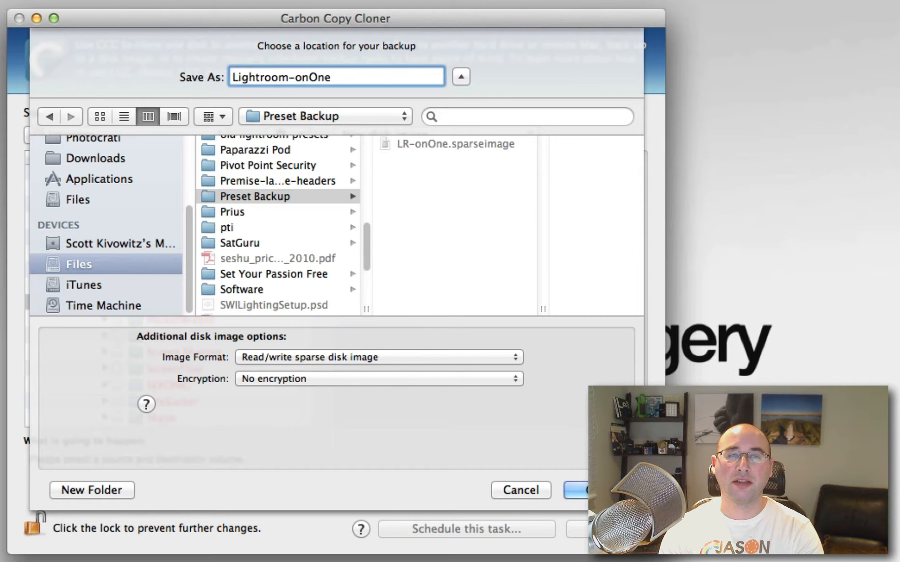
type("-Presets")
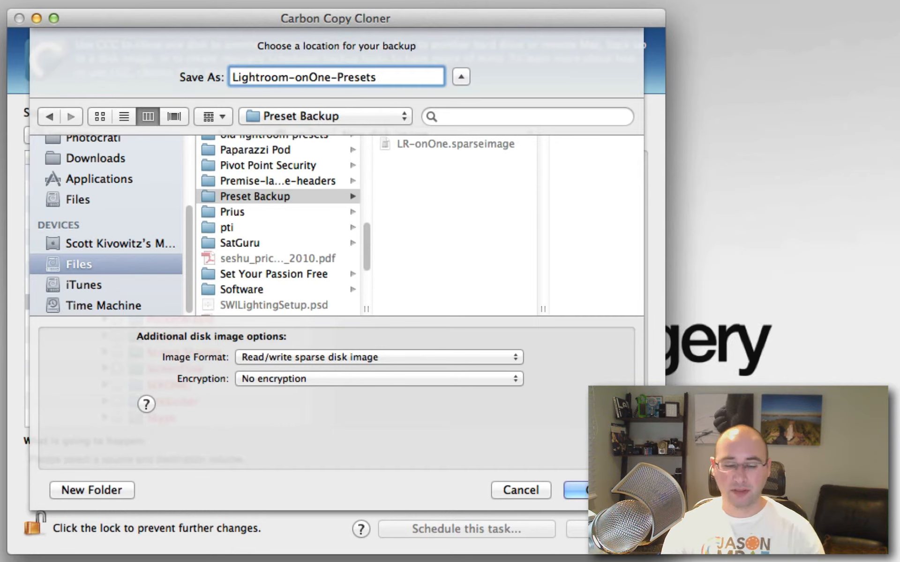
left_click(404, 358)
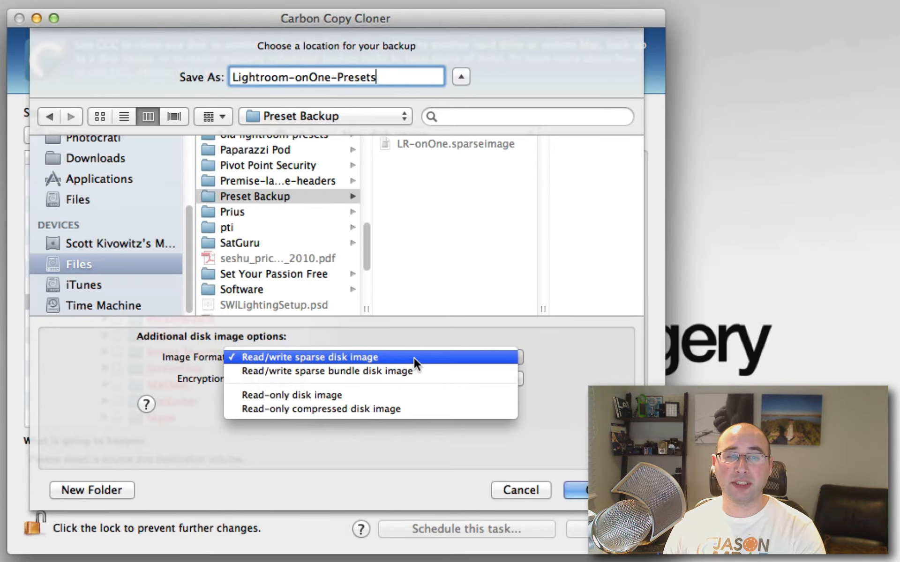
left_click(413, 356)
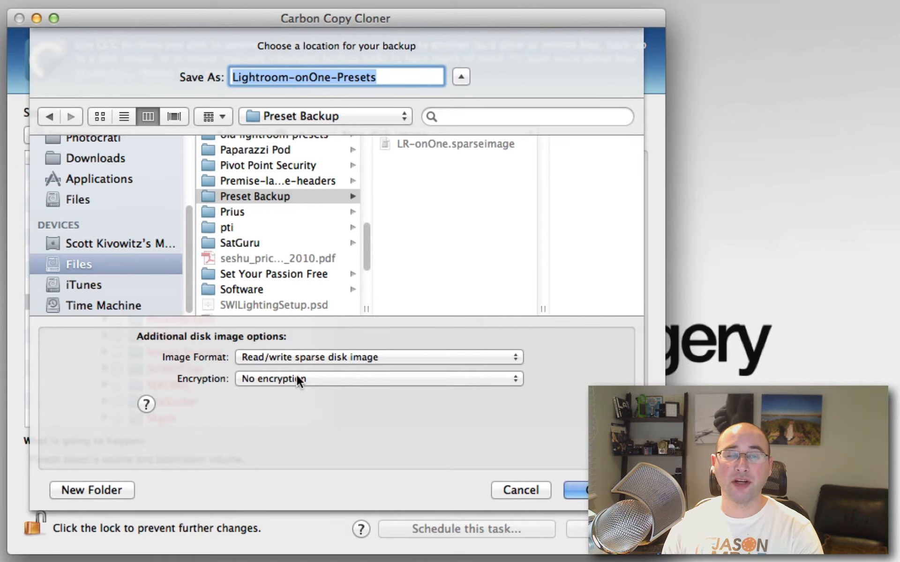
key("Return")
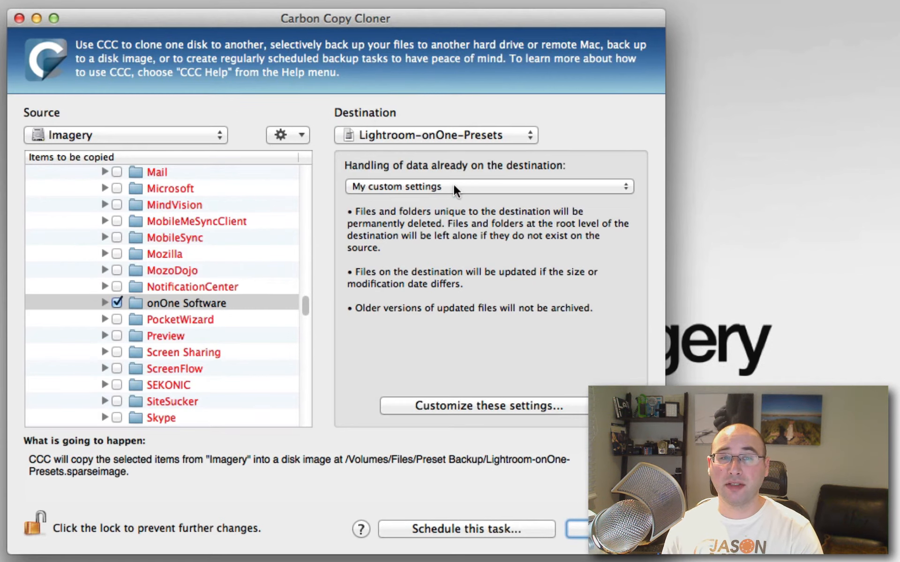
- Review the My custom settings preset's options for deleted and modified files on the destination, and keep the preset selected
left_click(453, 188)
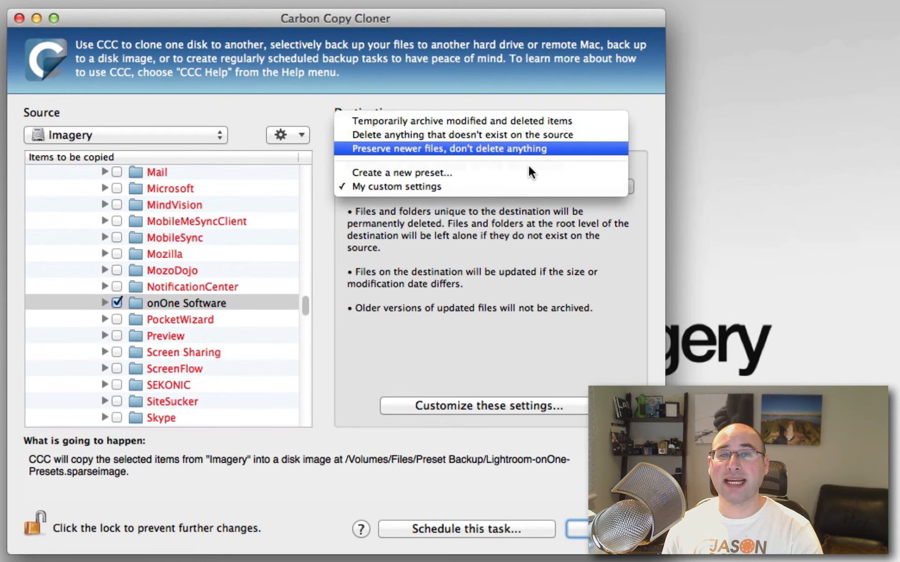
left_click(524, 183)
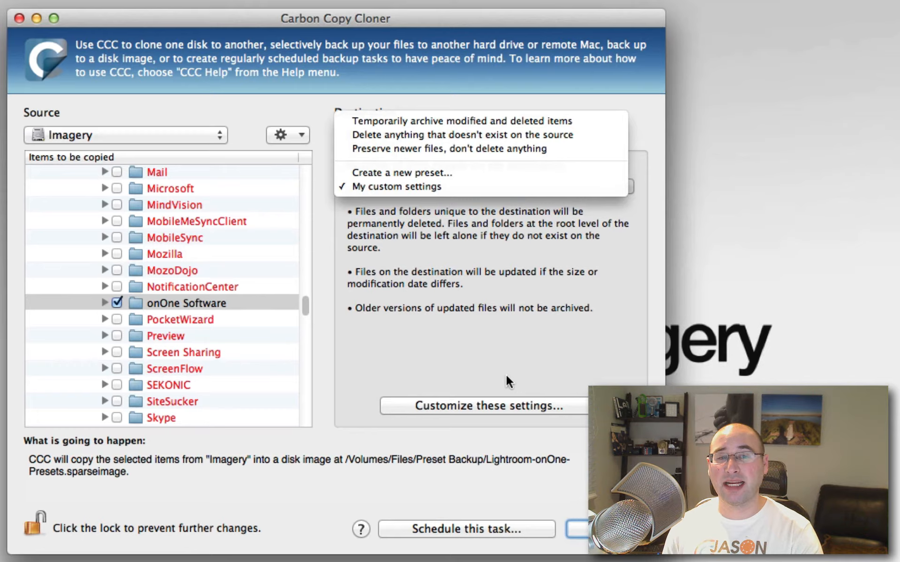
left_click(509, 405)
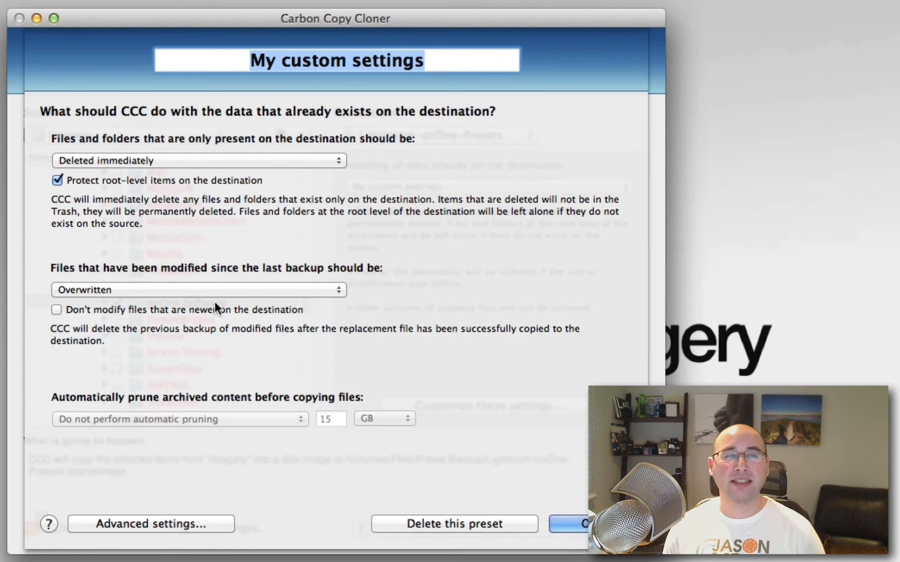
left_click(564, 523)
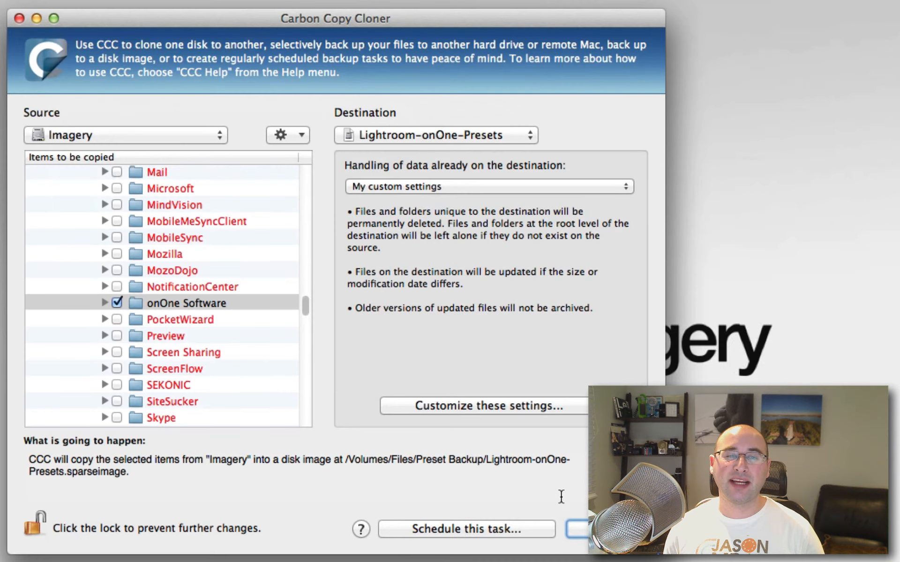
- Schedule this backup as a new task and name it Preset Backup
left_click(465, 536)
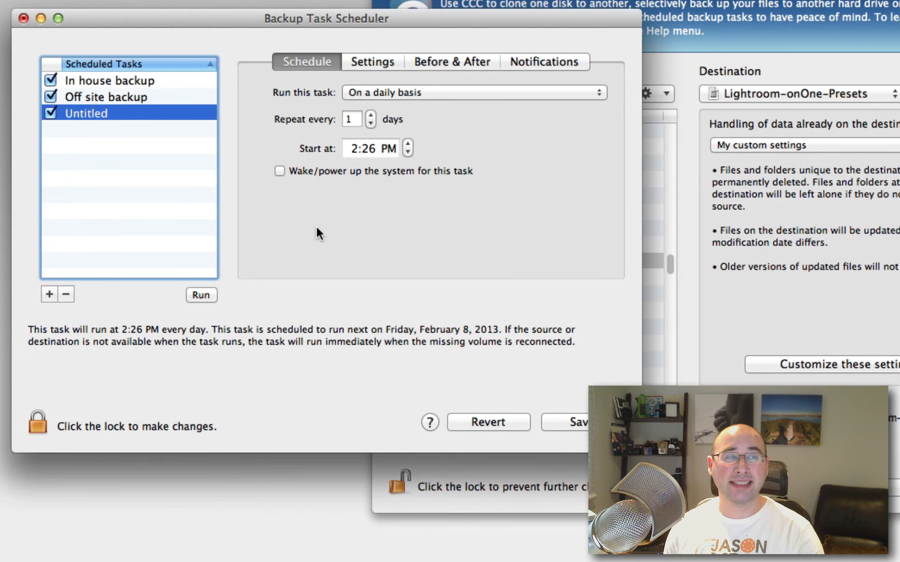
left_click(75, 112)
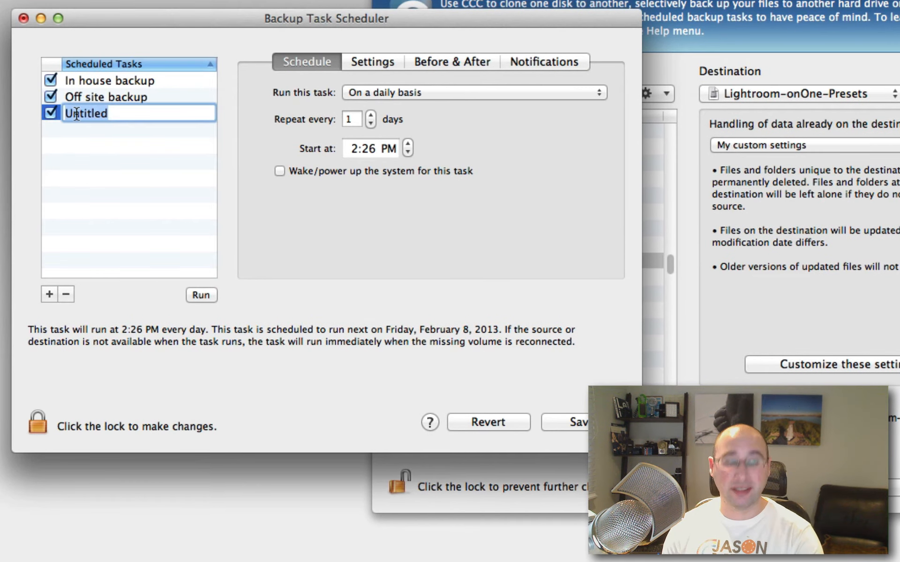
type("Preset B")
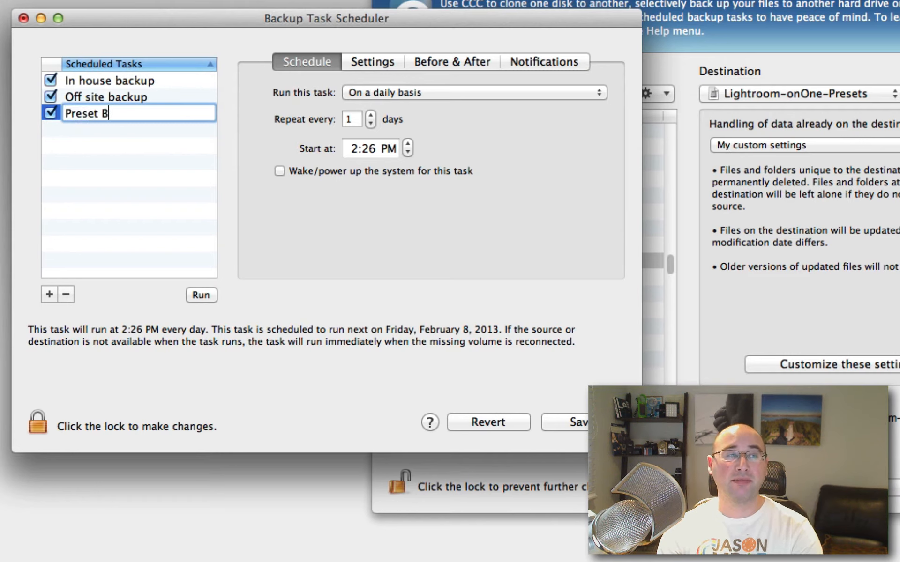
type("ackup")
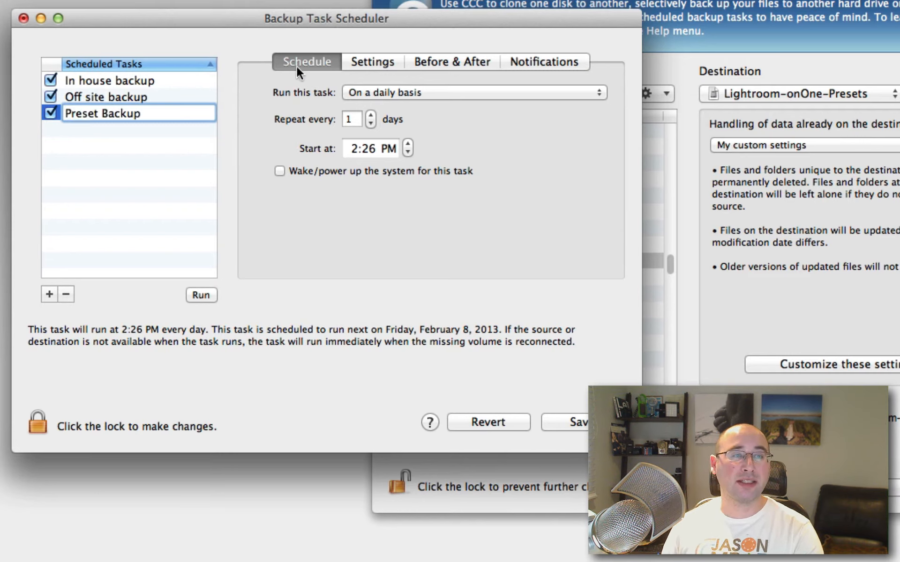
- Set the Preset Backup task's daily start time to 2:00 PM
left_click(369, 150)
type("0")
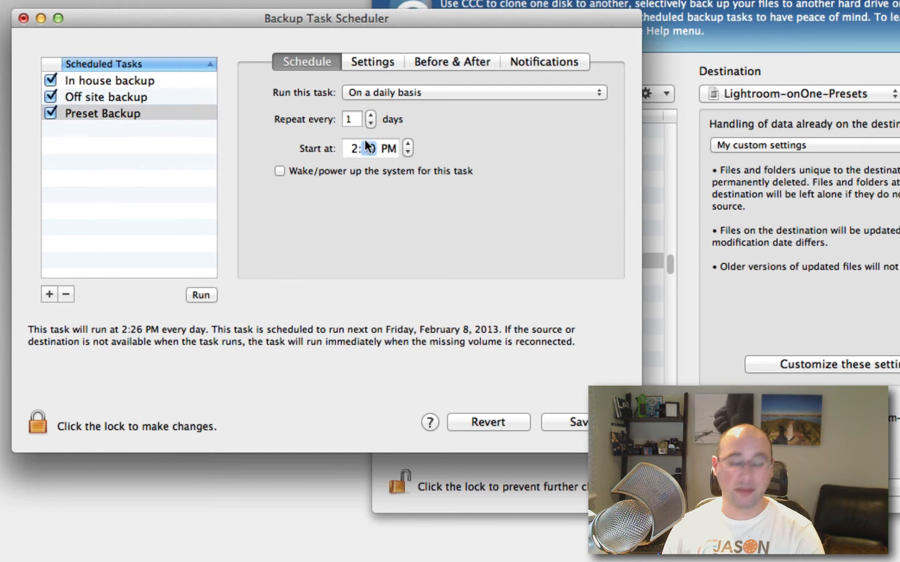
type("0")
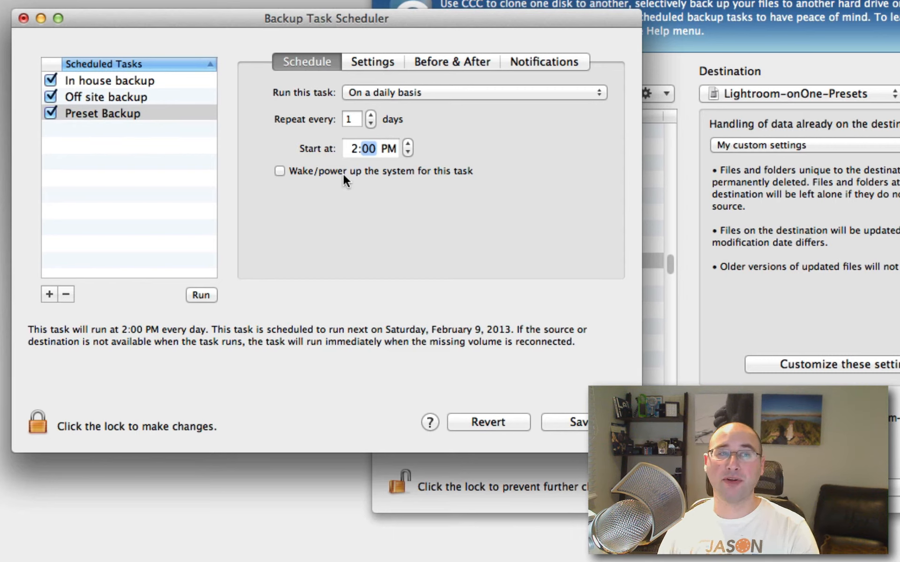
- Check the task's remaining options and save the Preset Backup task, authorizing the change with the account password
left_click(379, 60)
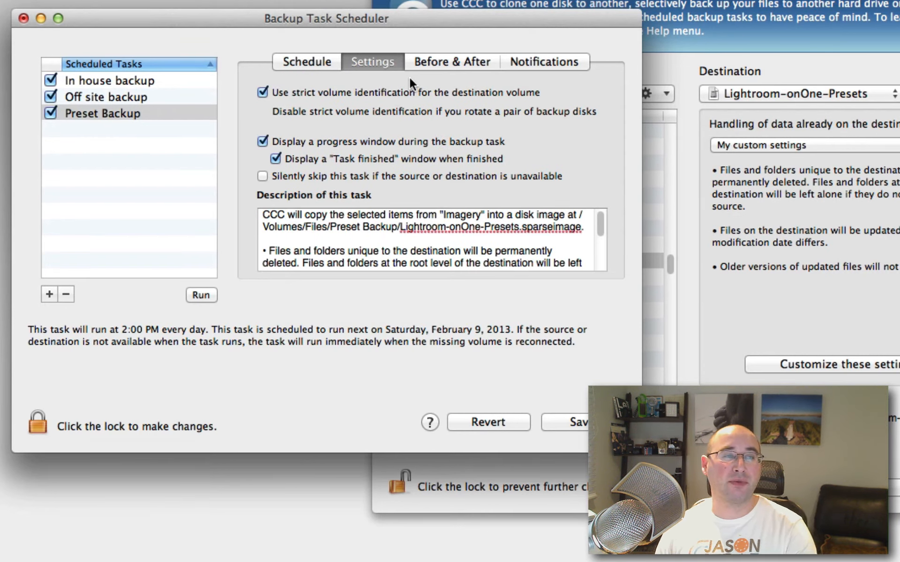
left_click(449, 60)
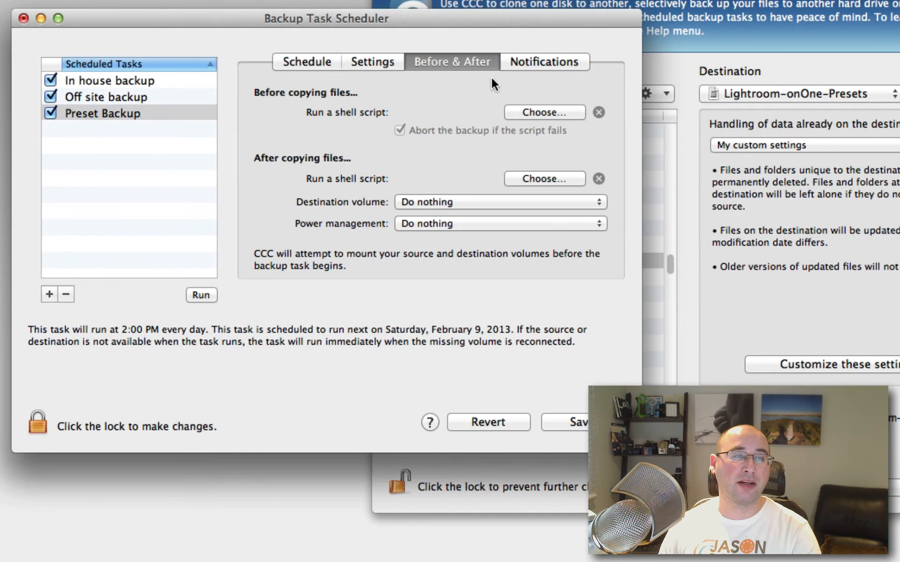
left_click(530, 68)
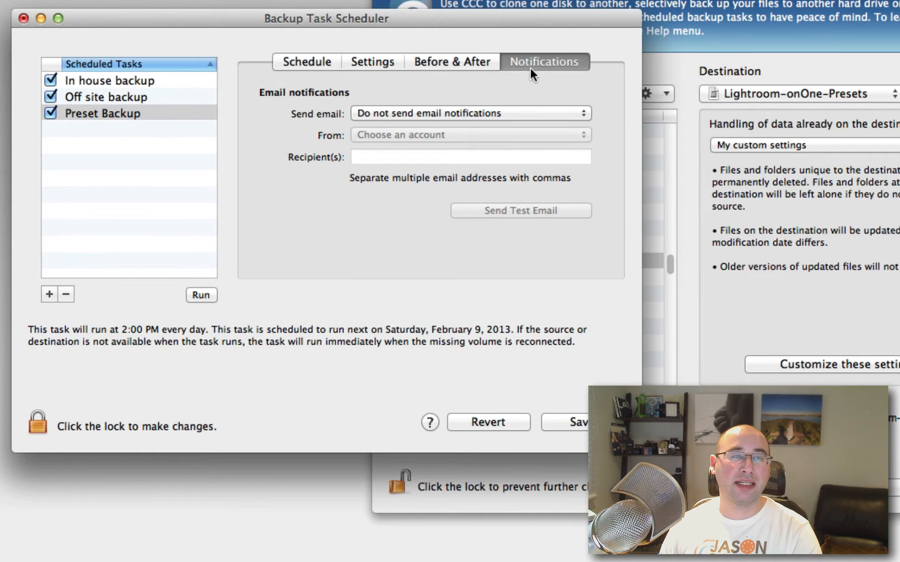
left_click(147, 117)
left_click(578, 417)
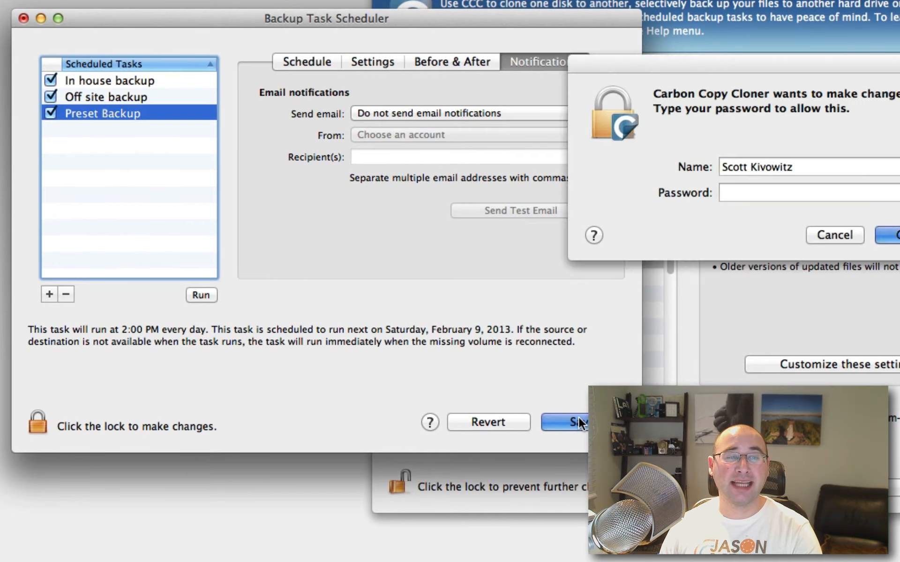
type("•••••••")
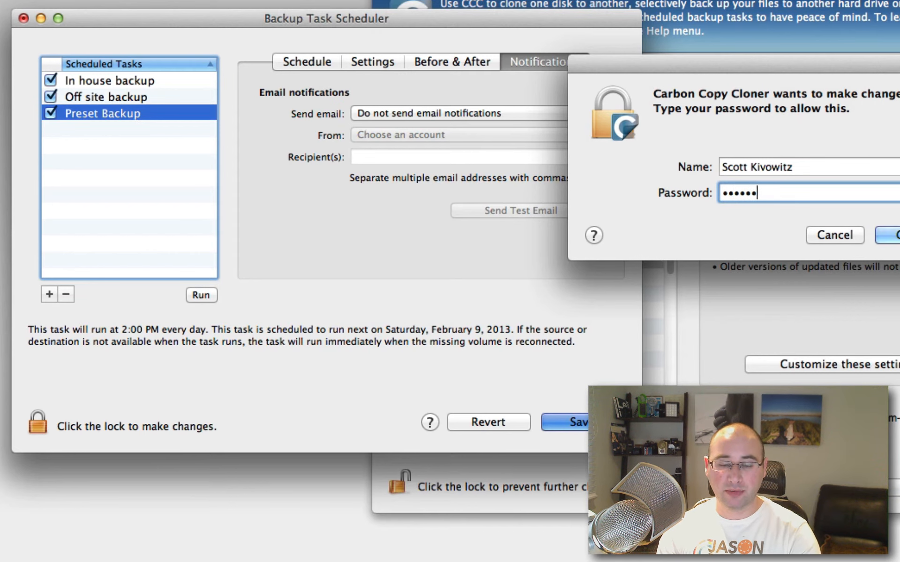
key("super+a")
type("•••••••")
key("Return")
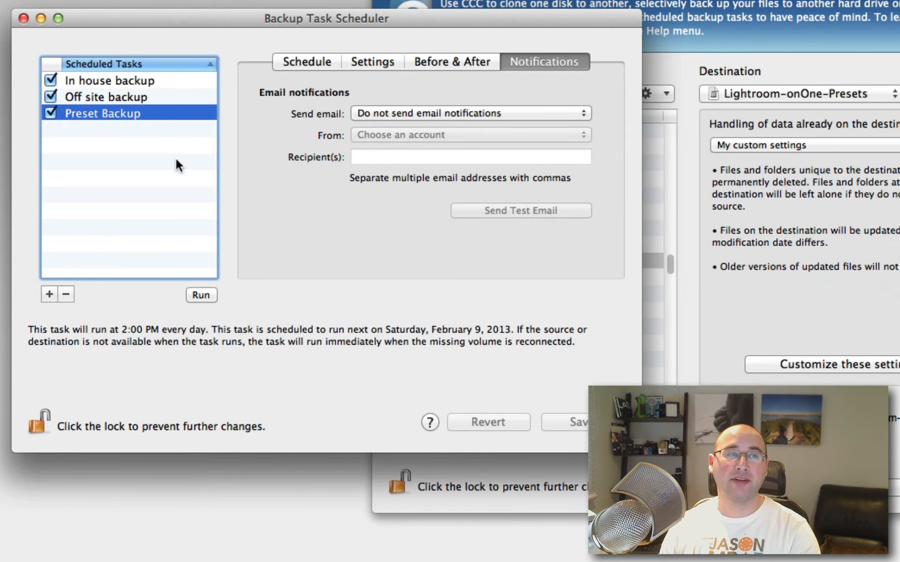
- Run the Preset Backup task immediately and have its completion panel shown only when errors occur
left_click(202, 295)
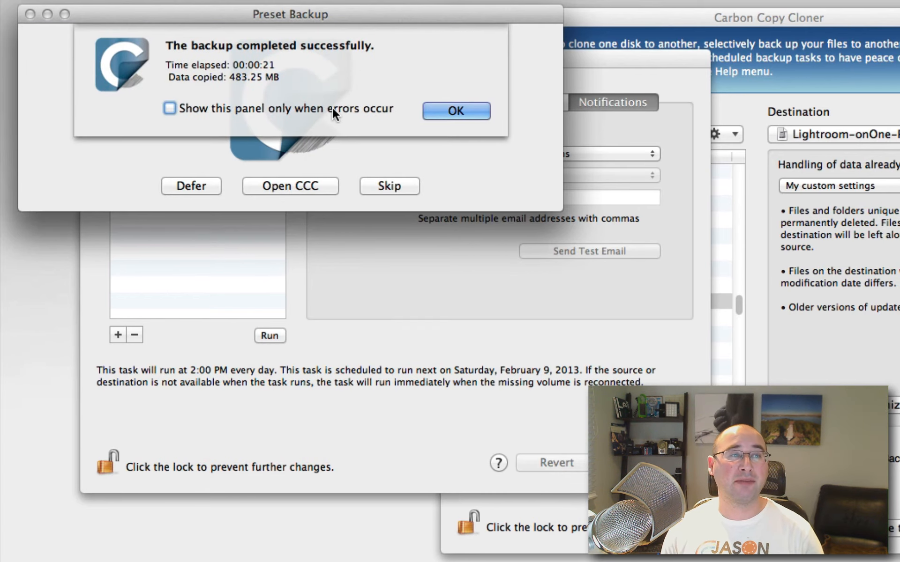
left_click(198, 108)
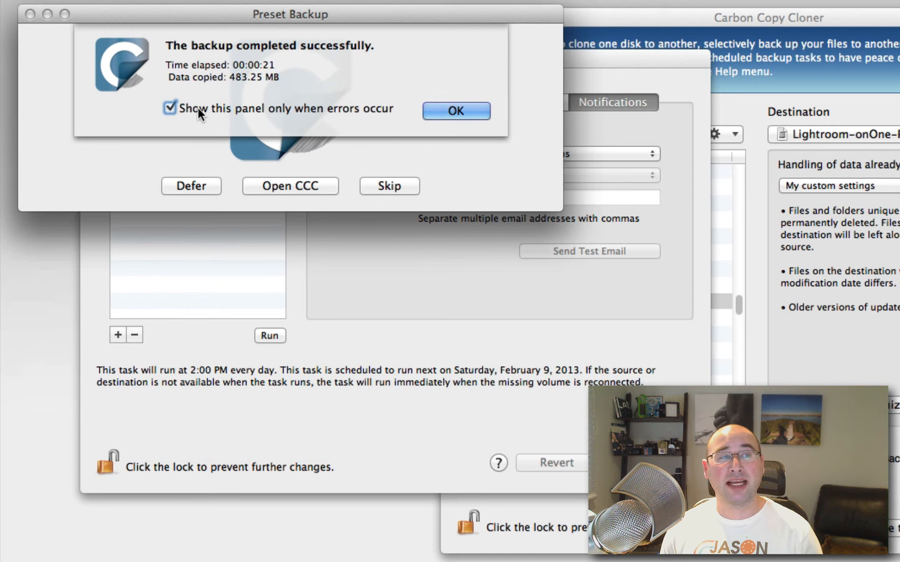
left_click(436, 111)
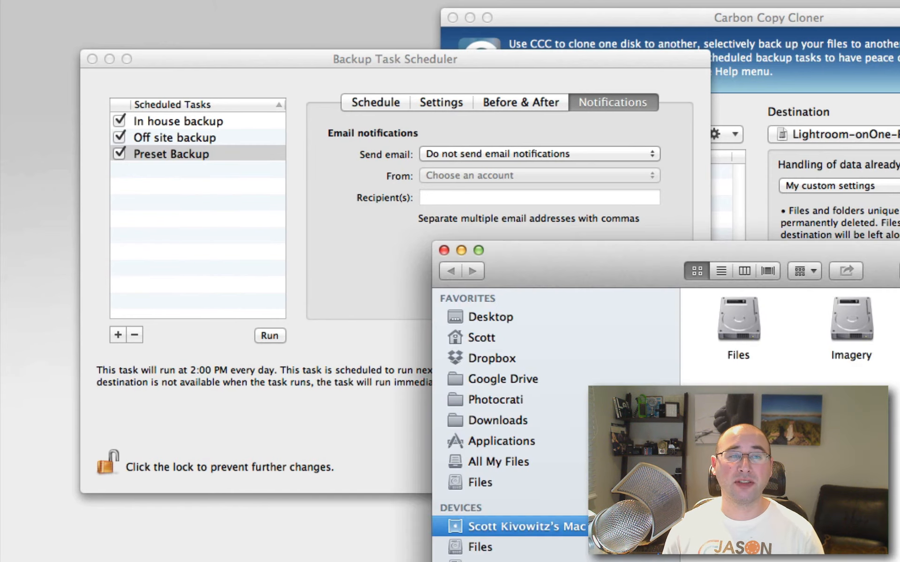
- In Finder, find the Preset Backup folder on the Files volume and mount the Lightroom-onOne-Presets disk image stored there
left_click_drag(621, 277, 327, 24)
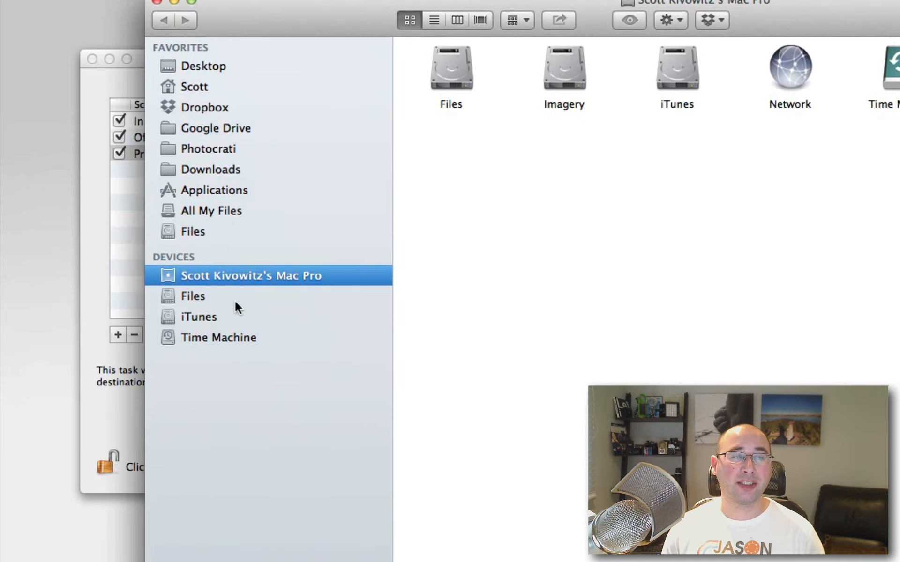
left_click(232, 292)
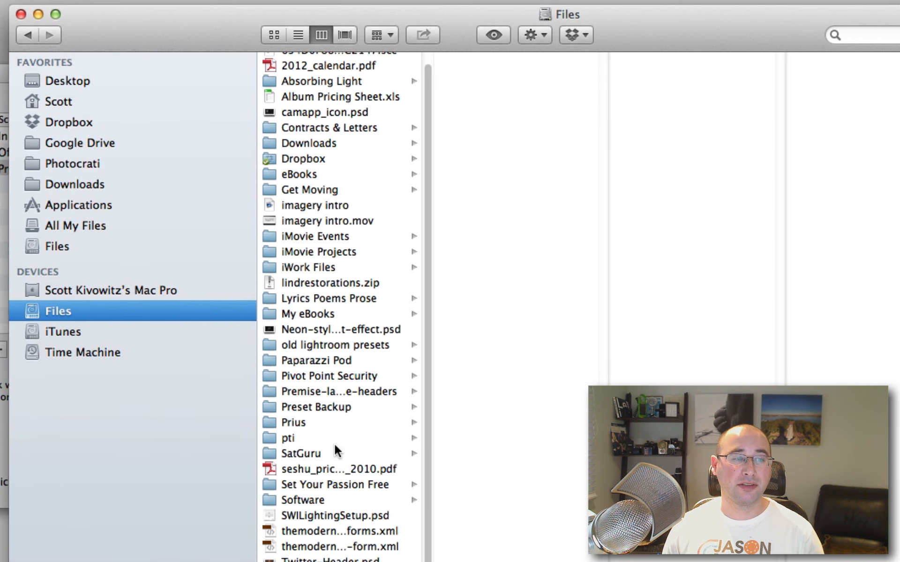
left_click(331, 406)
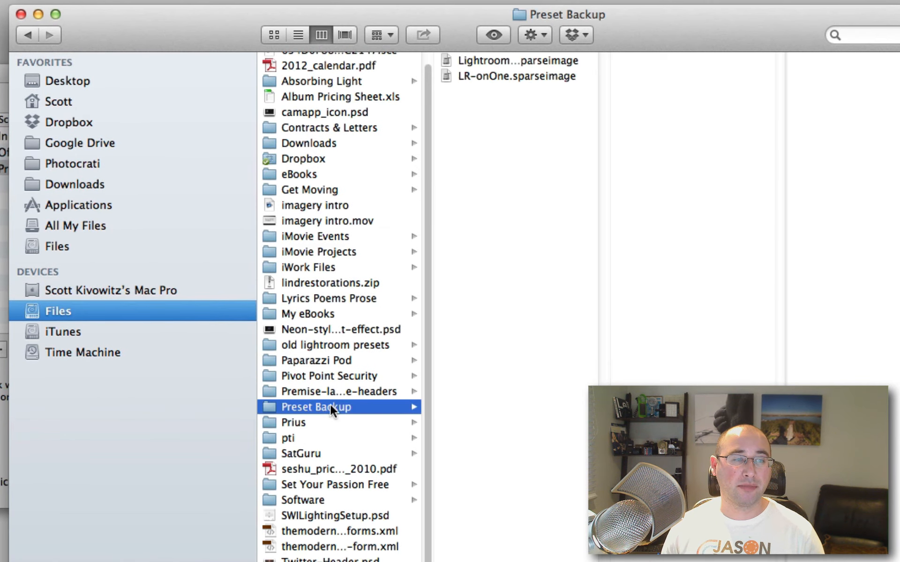
left_click(499, 76)
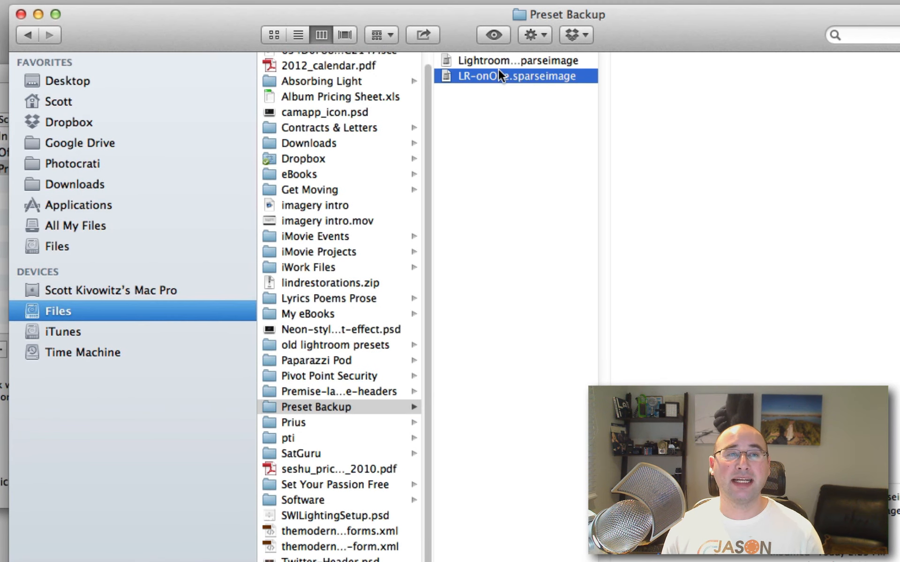
left_click(524, 61)
left_click(518, 76)
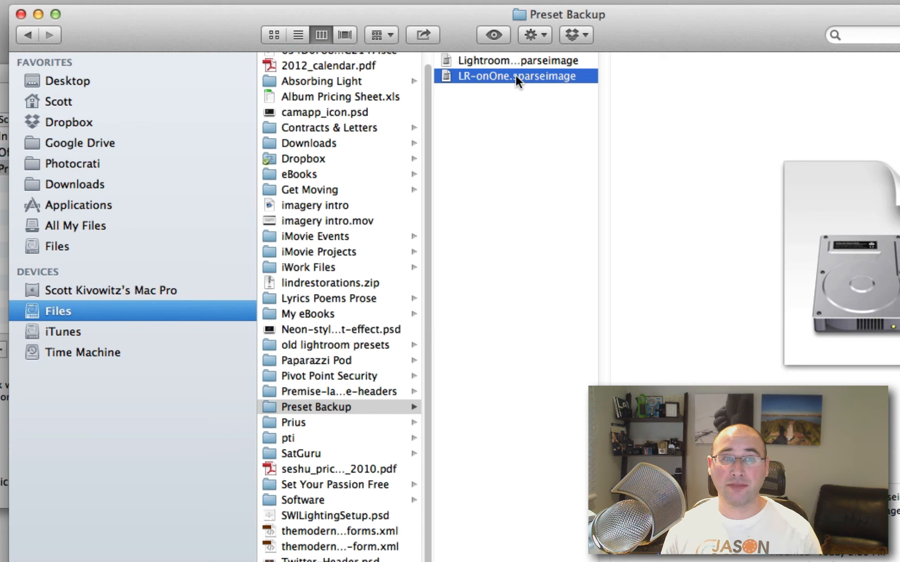
left_click(491, 62)
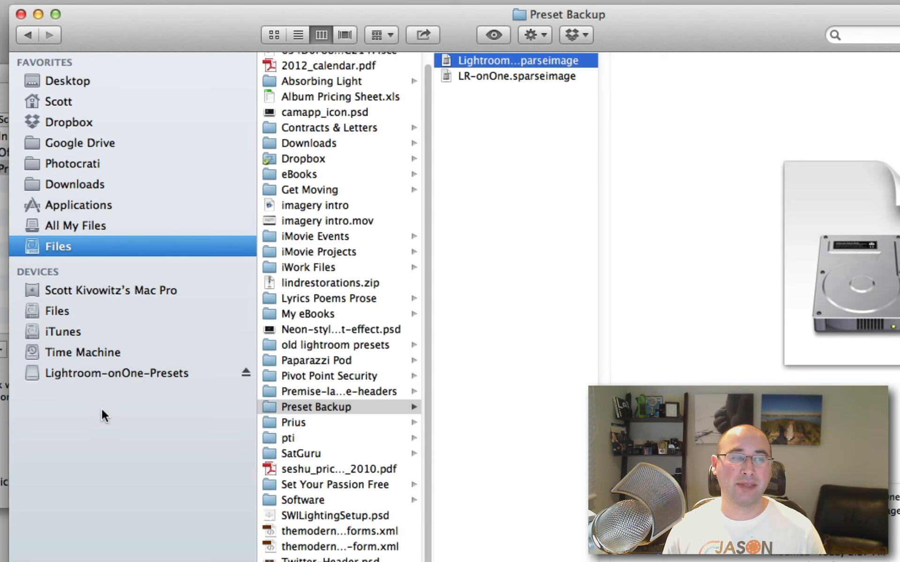
- Browse the mounted Lightroom-onOne-Presets image down to the home folder inside Users
left_click(118, 374)
left_click(341, 60)
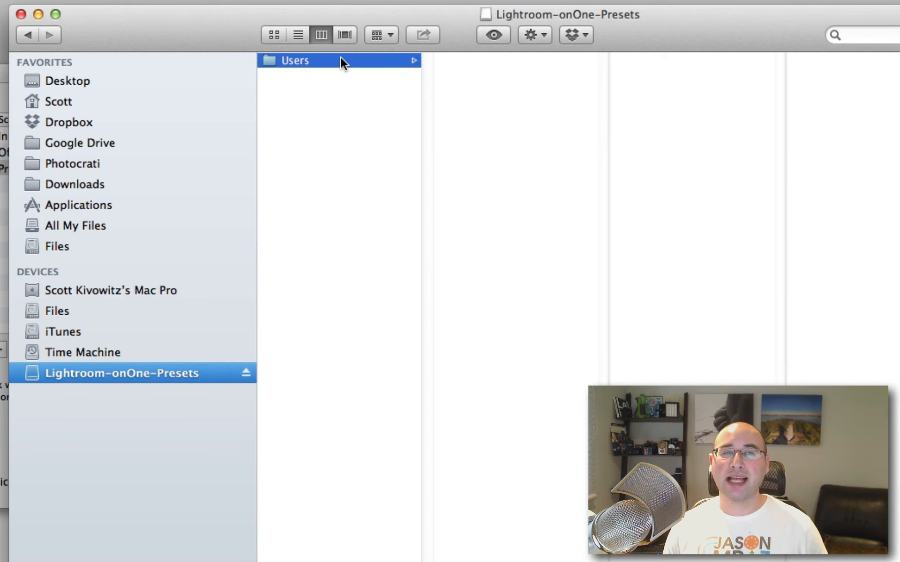
left_click(482, 62)
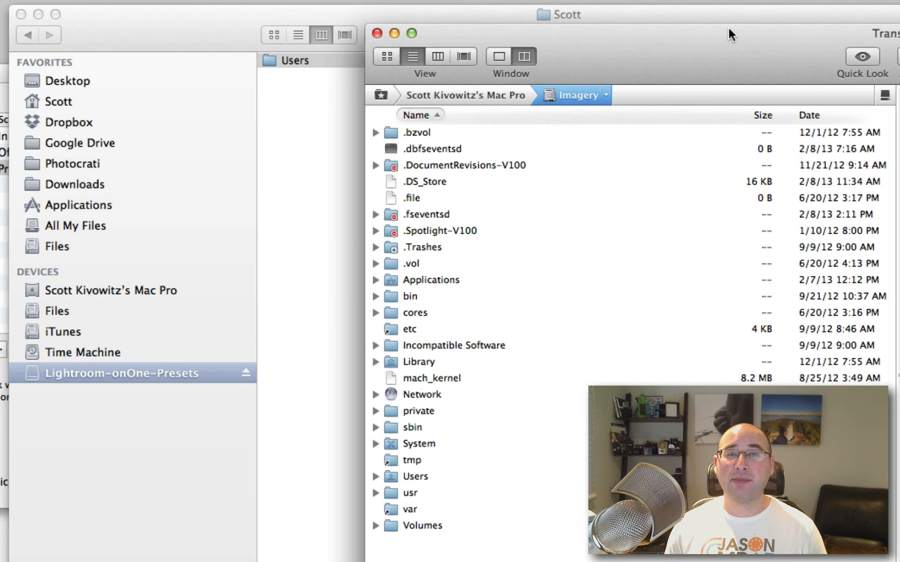
- Switch to Transmit and browse the mounted image's home Library to Application Support's Adobe Lightroom folder to check the backed-up presets
left_click_drag(728, 32, 457, 12)
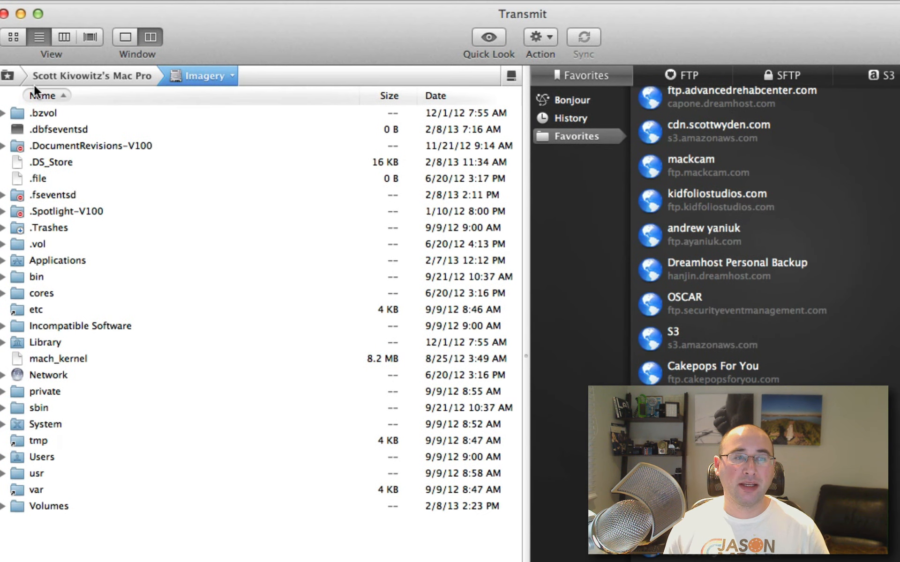
left_click(15, 77)
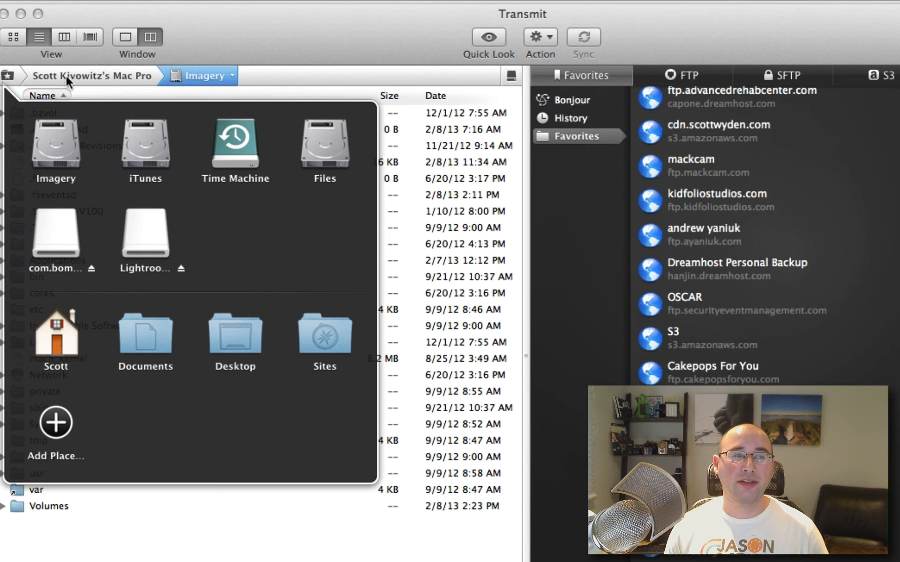
left_click(137, 229)
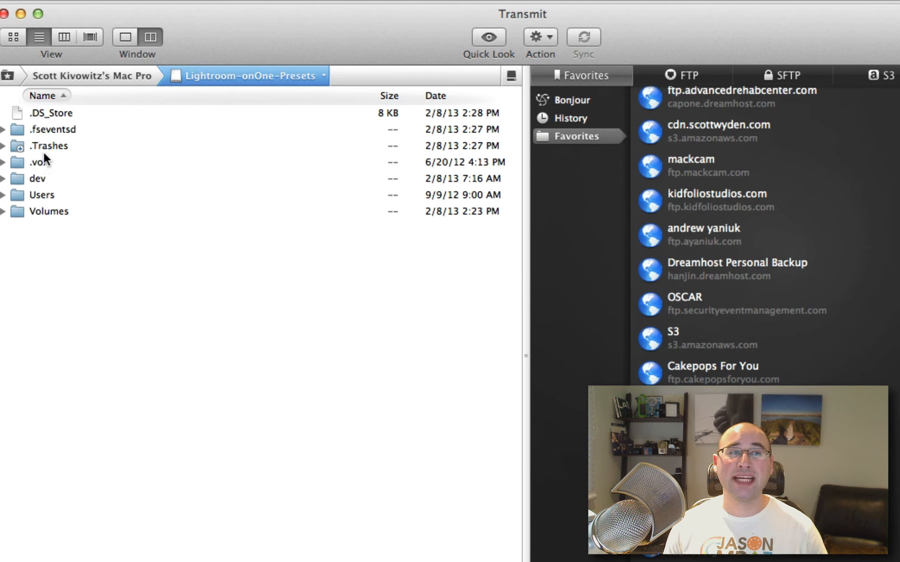
double_click(41, 195)
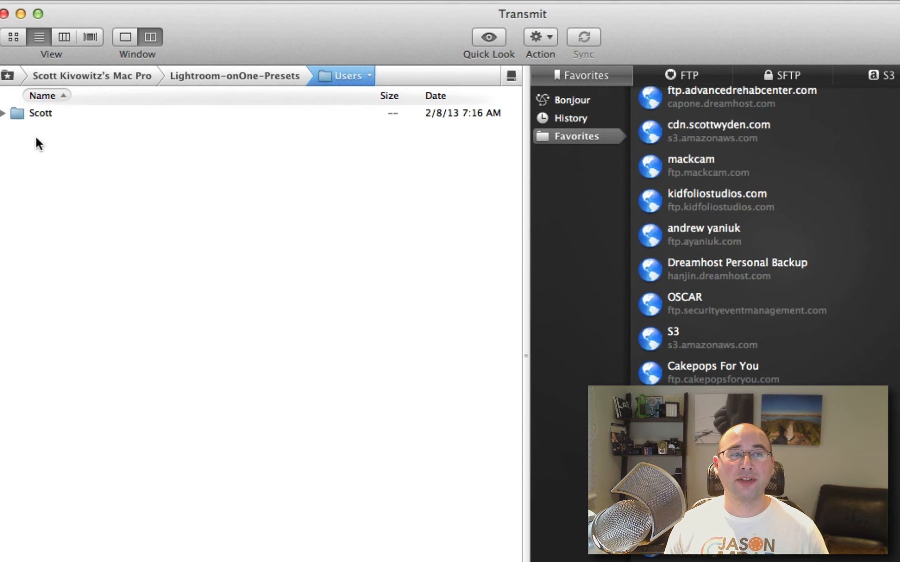
double_click(38, 114)
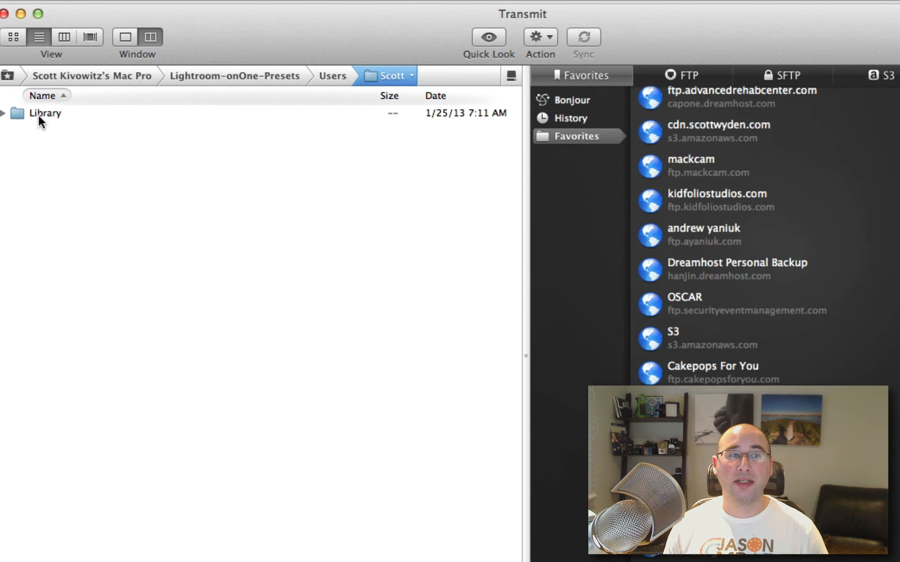
double_click(39, 115)
double_click(50, 113)
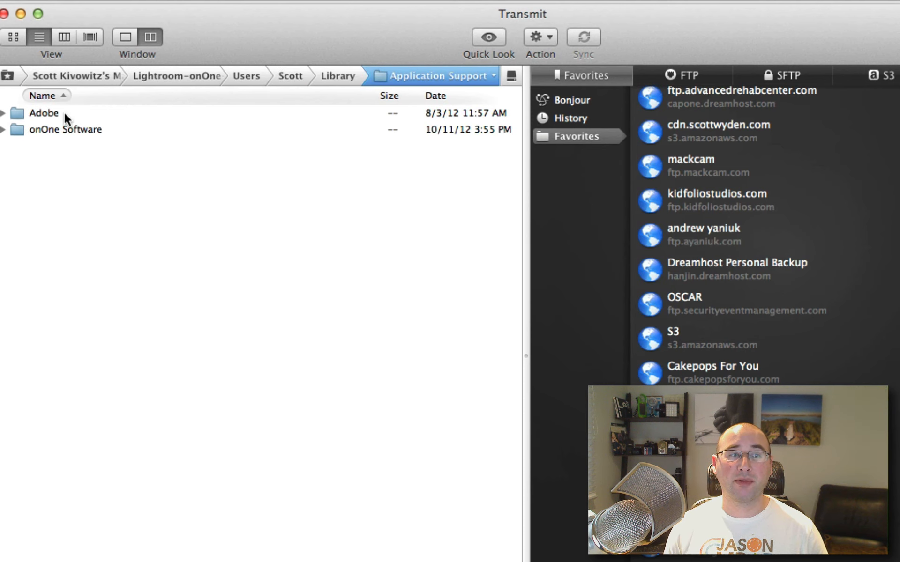
double_click(64, 112)
double_click(64, 112)
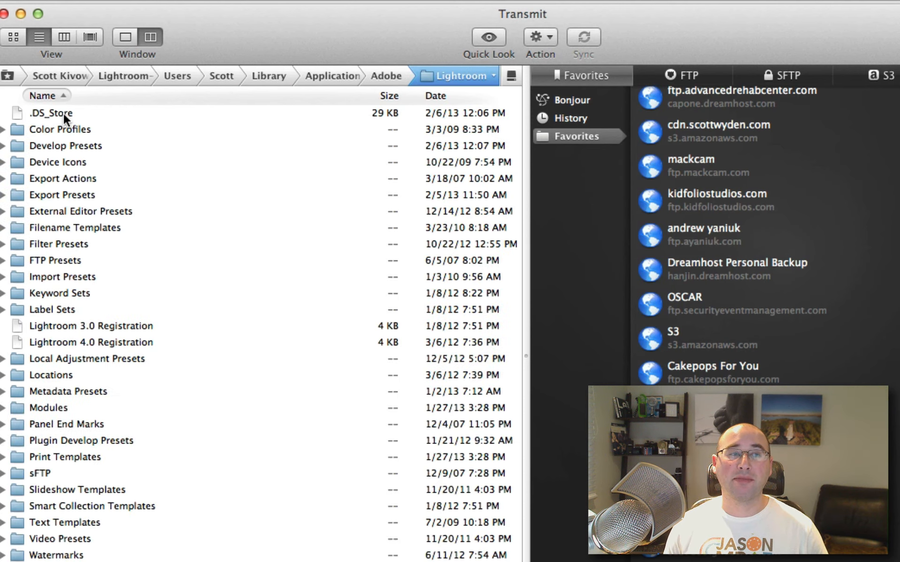
- Inspect the onOne Software folder in the image's Application Support folder, and return to the Library folder
left_click(394, 75)
left_click(370, 75)
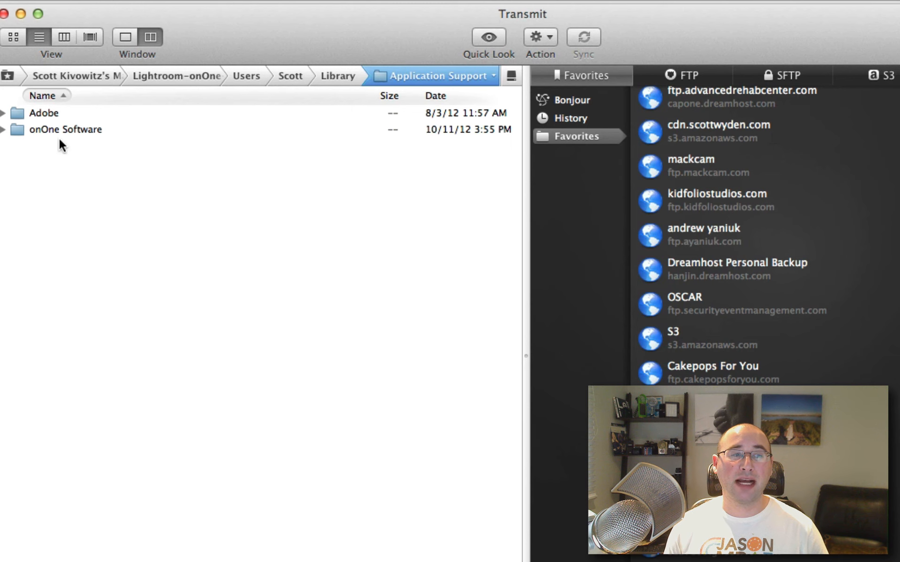
double_click(77, 128)
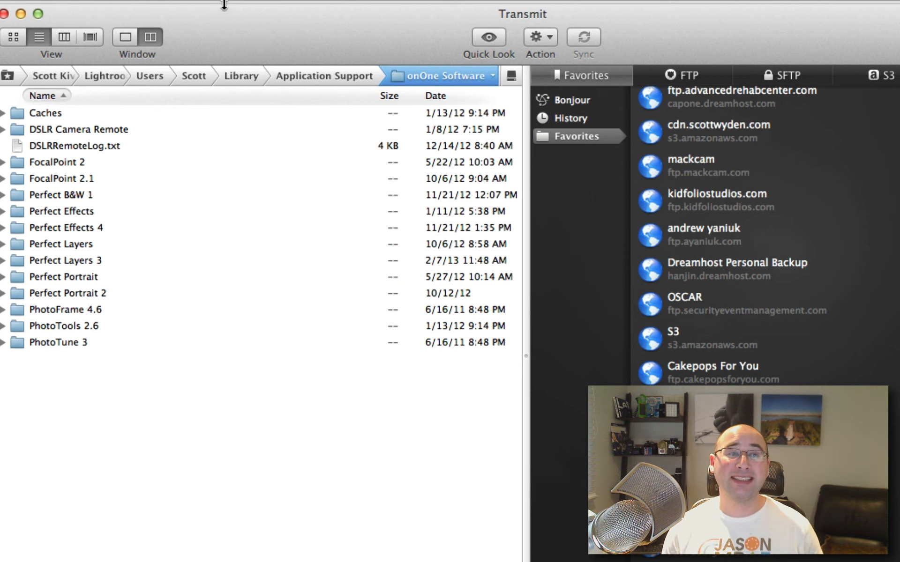
left_click(240, 77)
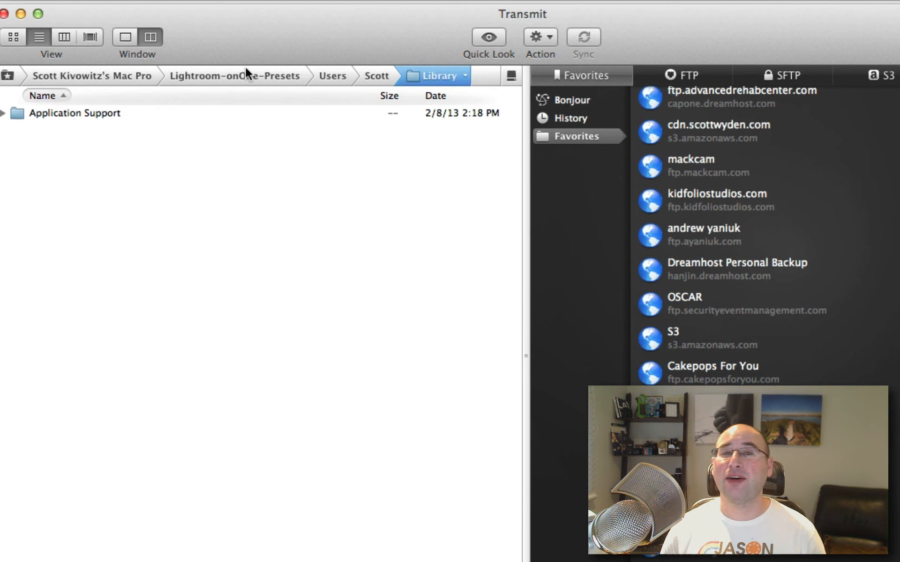